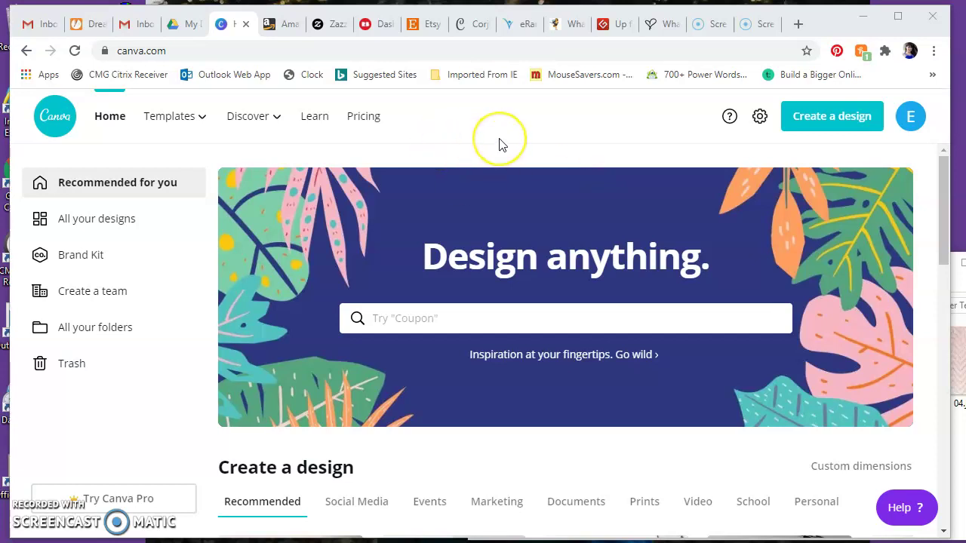
Step: Create a new blank design with custom dimensions of 7 × 5 inches
{"action": "left_click", "coordinate": [842, 124]}
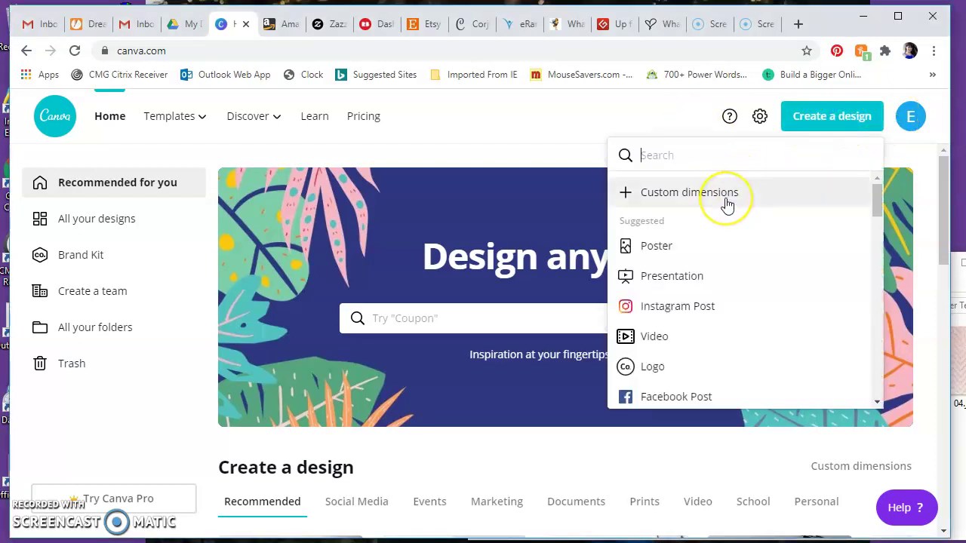
{"action": "left_click", "coordinate": [726, 205]}
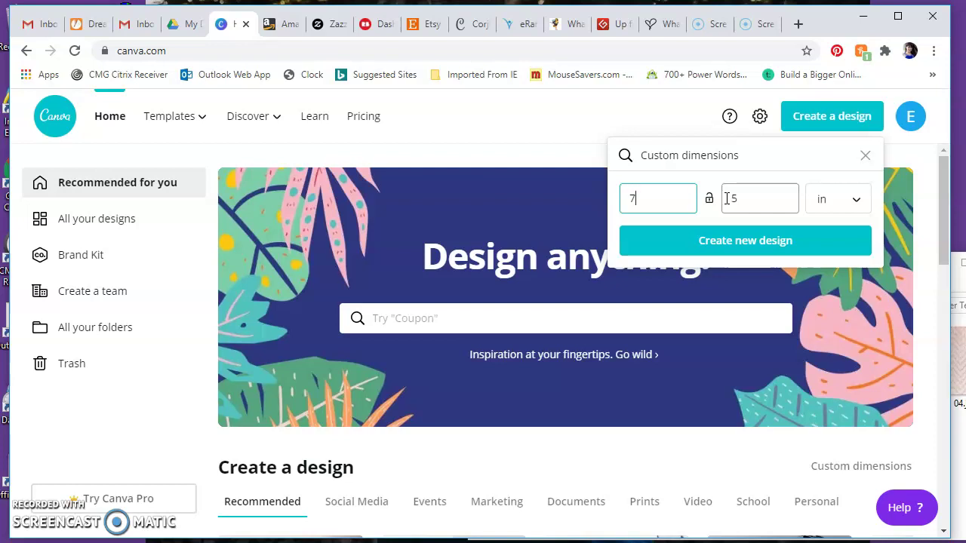
{"action": "left_click", "coordinate": [853, 200]}
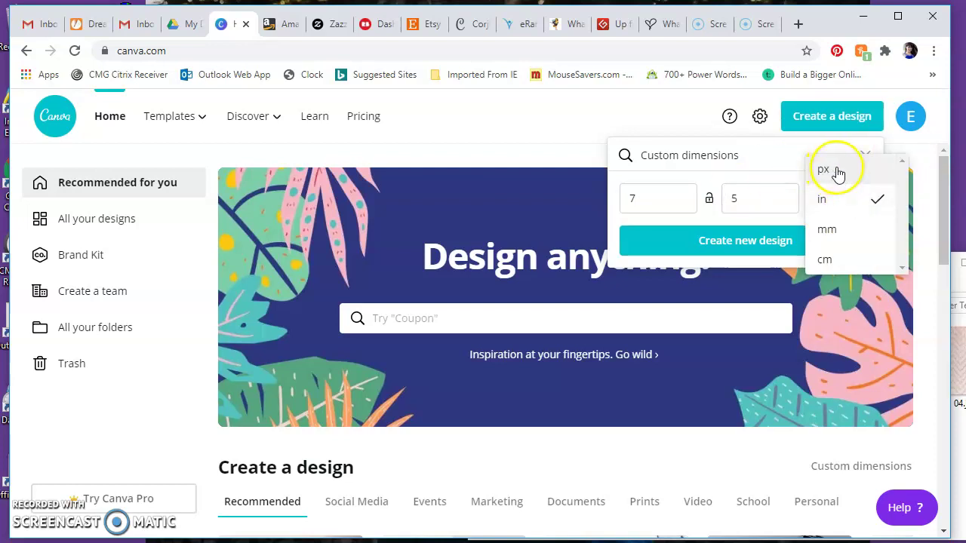
{"action": "left_click", "coordinate": [837, 205]}
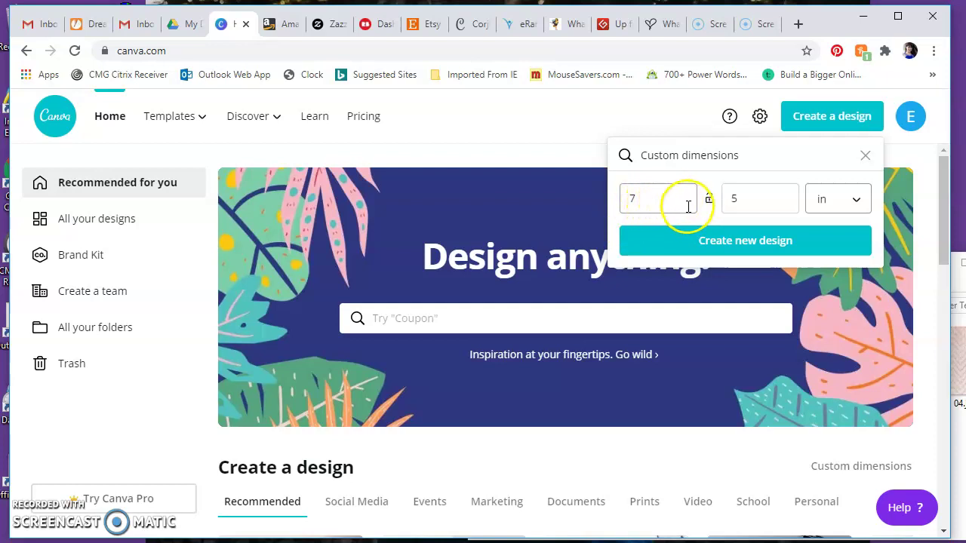
{"action": "left_click", "coordinate": [685, 247]}
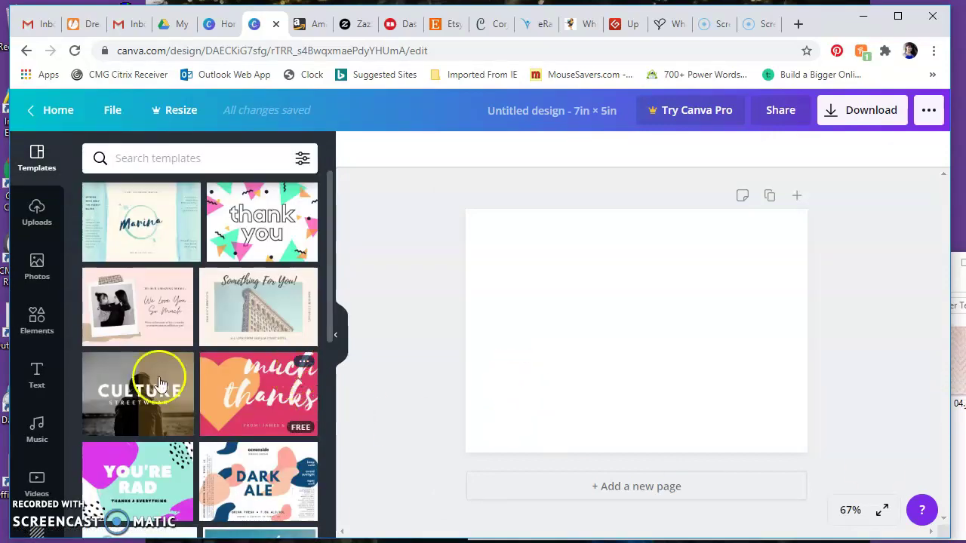
Step: Apply the mottled pale pink plaster texture as the page background
{"action": "scroll", "coordinate": [43, 408], "scroll_direction": "down", "scroll_amount": 2}
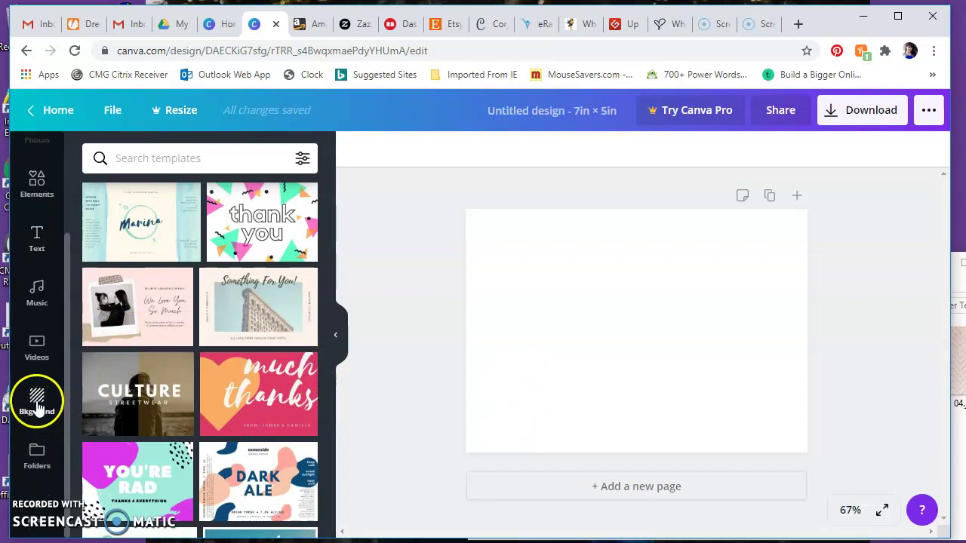
{"action": "left_click", "coordinate": [37, 402]}
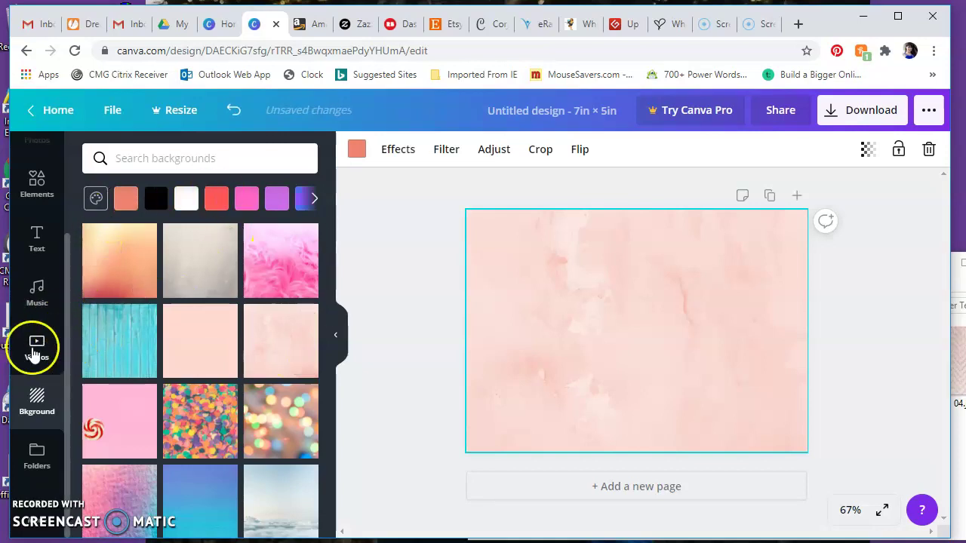
Step: Upload the marble texture 02.jpg from the Rose Marble and Glitter Textures folder to the image uploads
{"action": "scroll", "coordinate": [31, 352], "scroll_direction": "up", "scroll_amount": 2}
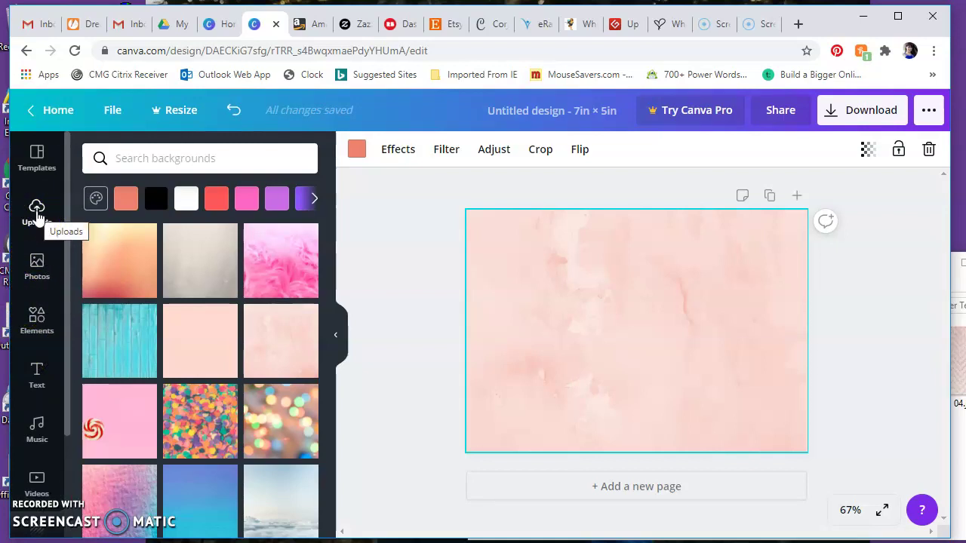
{"action": "left_click", "coordinate": [37, 215]}
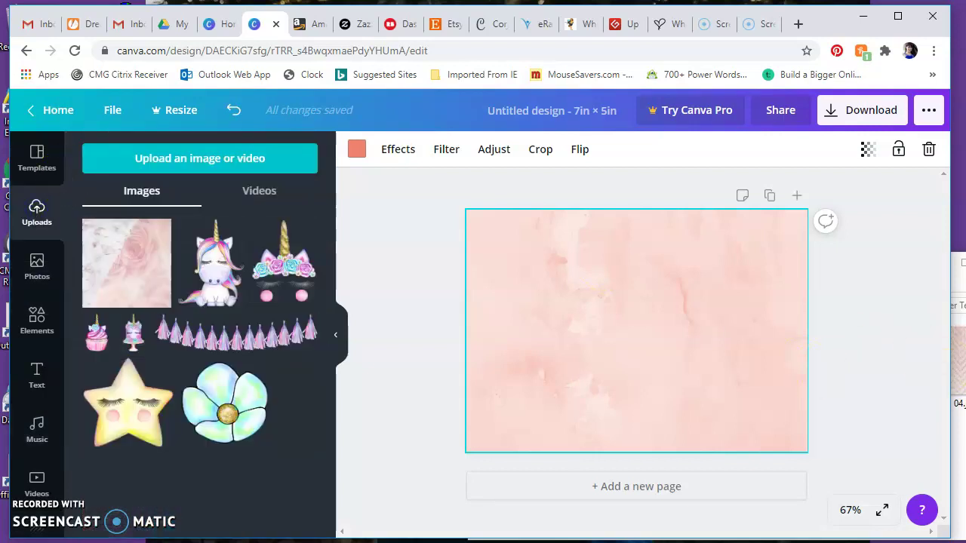
{"action": "key", "text": "alt+Tab"}
{"action": "left_click", "coordinate": [801, 445]}
{"action": "left_click_drag", "start_coordinate": [801, 445], "coordinate": [790, 362]}
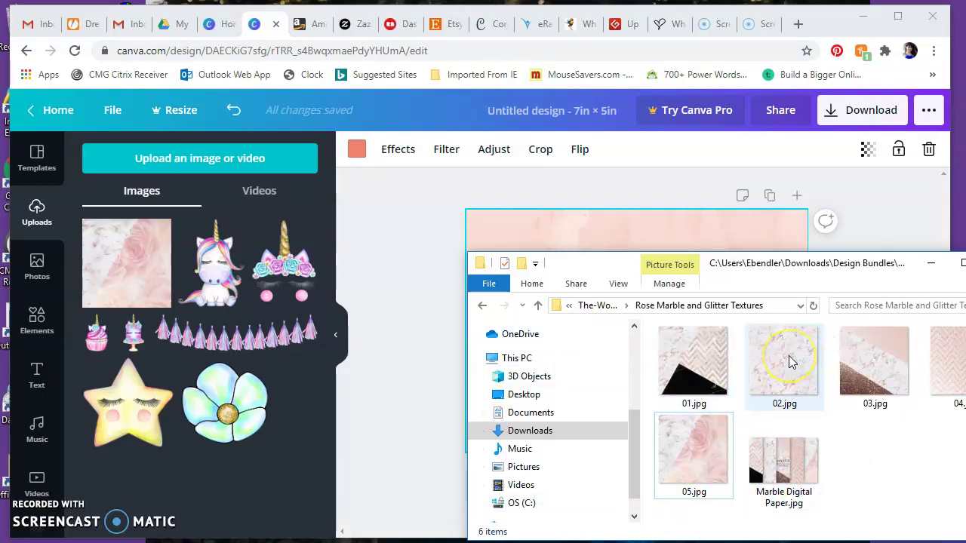
{"action": "left_click", "coordinate": [790, 362]}
{"action": "left_click_drag", "start_coordinate": [789, 362], "coordinate": [234, 400]}
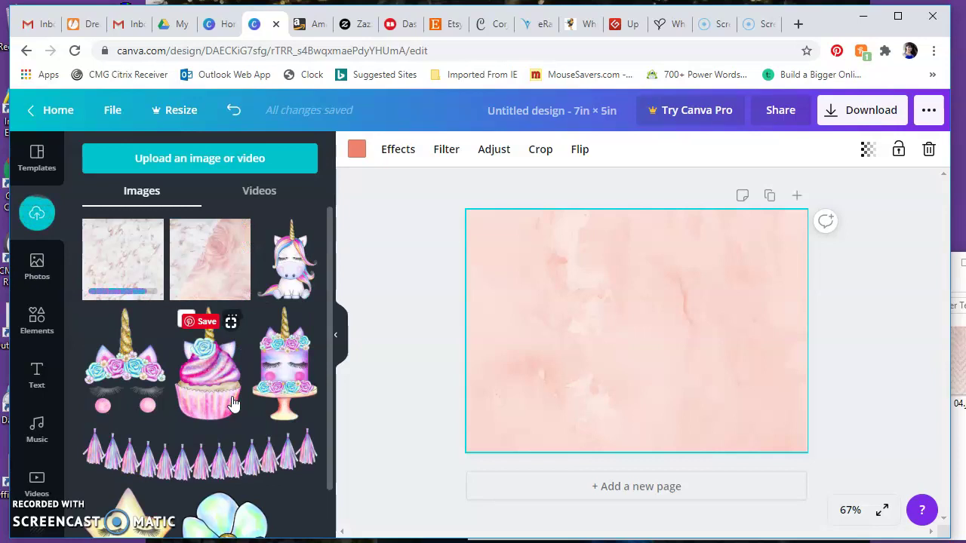
Step: Place the uploaded tassel garland across the card's upper edge and the sitting unicorn in its lower-right corner
{"action": "left_click", "coordinate": [210, 473]}
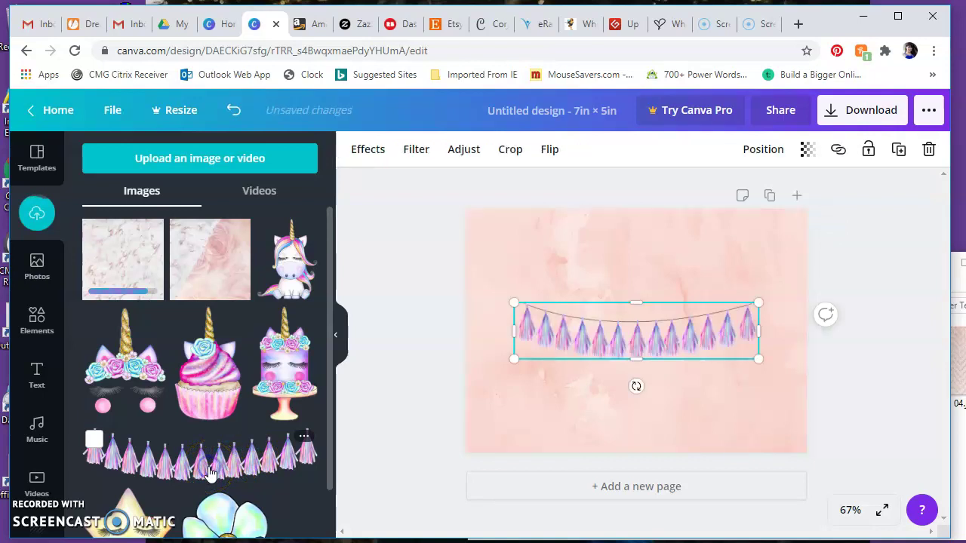
{"action": "left_click_drag", "start_coordinate": [641, 339], "coordinate": [642, 252]}
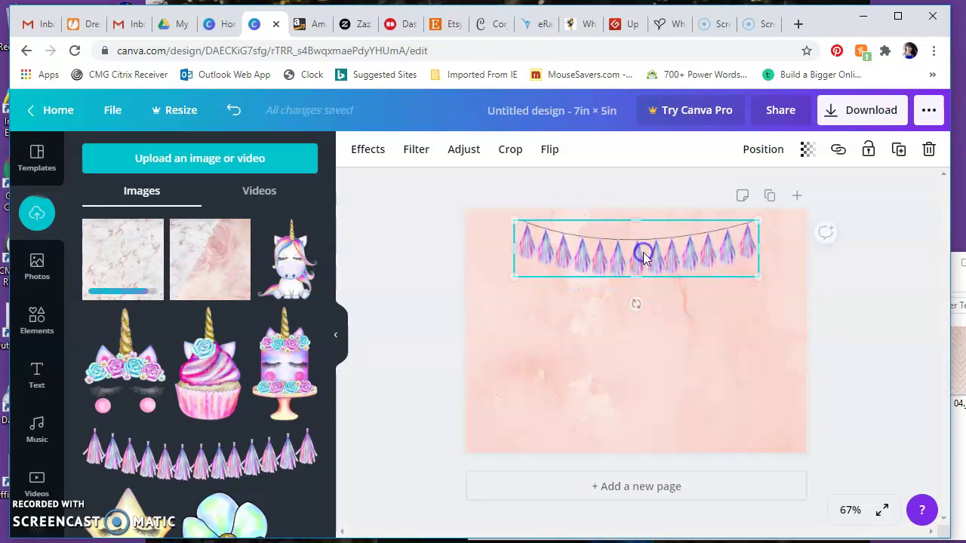
{"action": "left_click", "coordinate": [292, 272]}
{"action": "left_click_drag", "start_coordinate": [633, 328], "coordinate": [726, 354]}
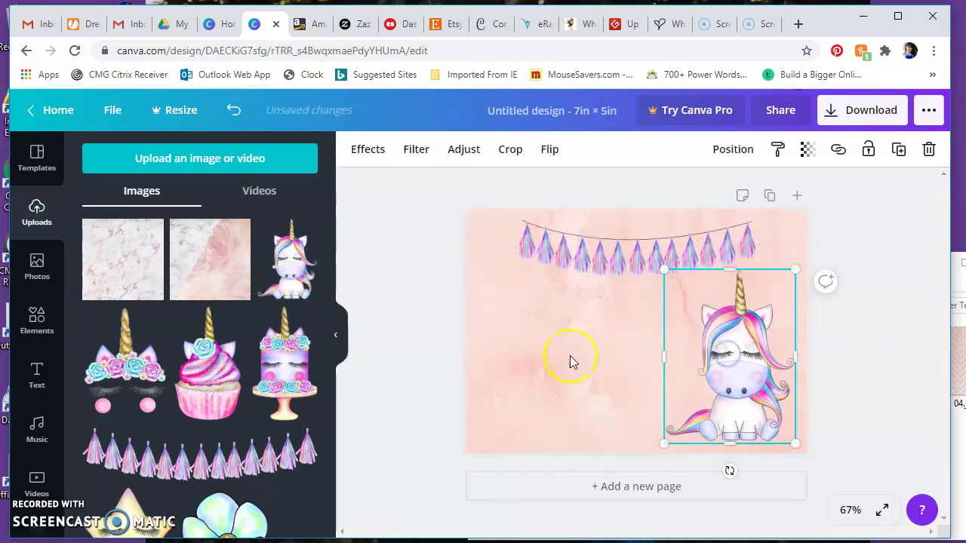
{"action": "left_click", "coordinate": [435, 318]}
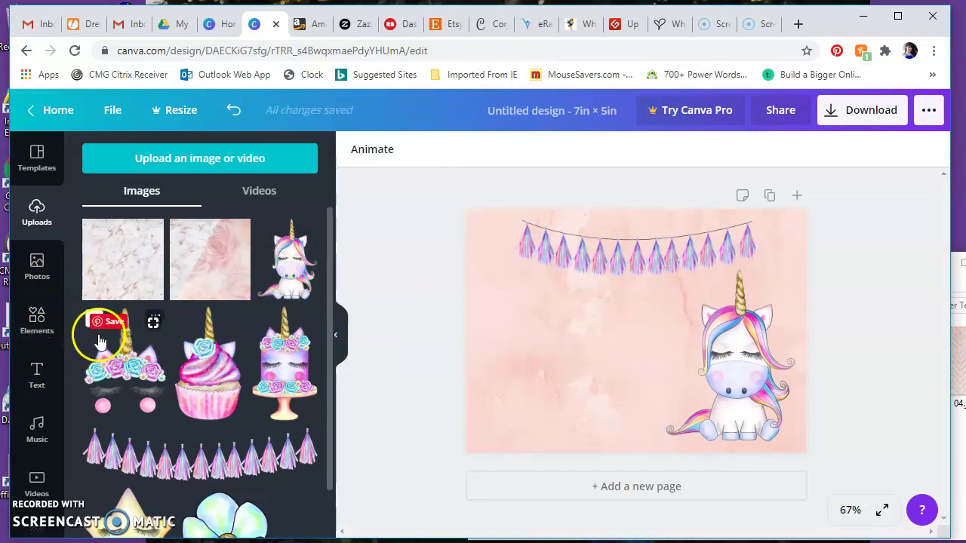
Step: Add a heading to the card reading "Please join us in celebrating"
{"action": "left_click", "coordinate": [36, 379]}
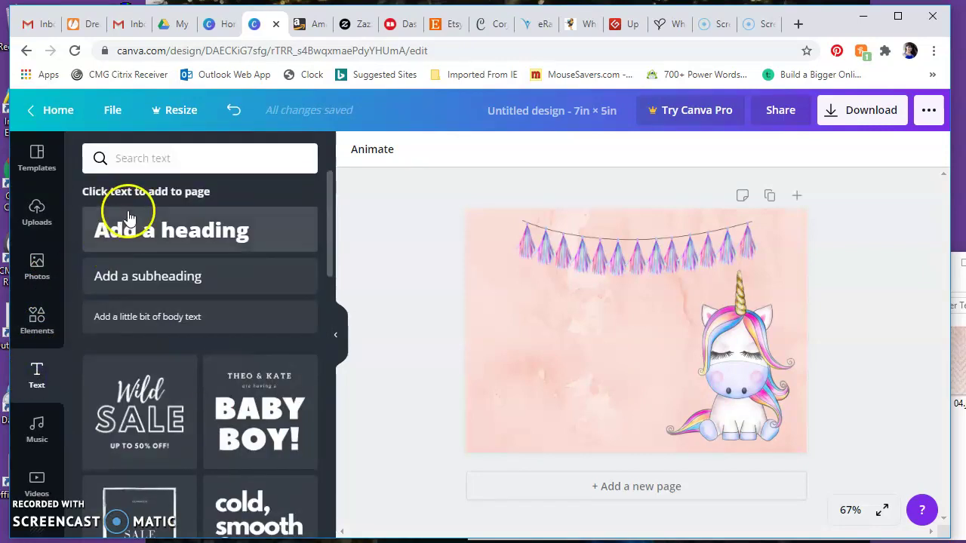
{"action": "left_click", "coordinate": [147, 234]}
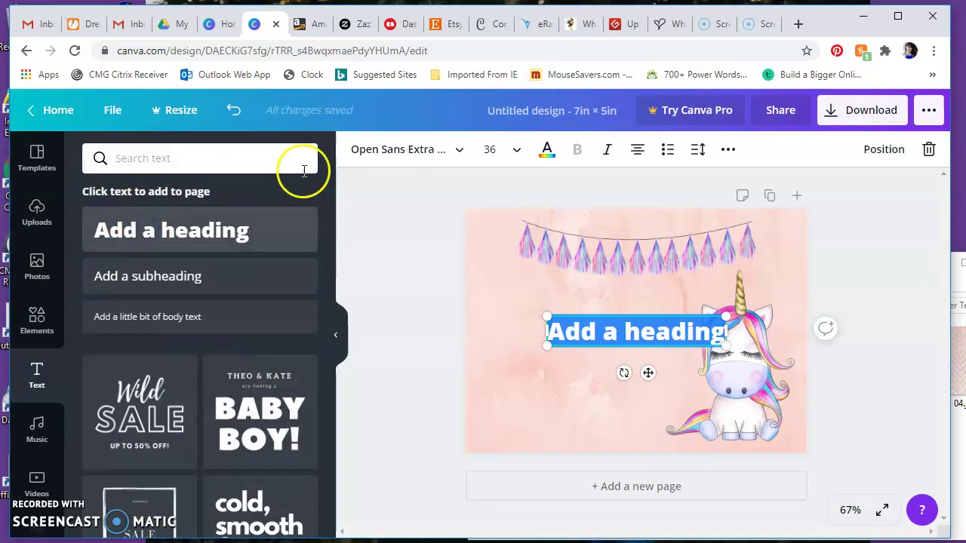
{"action": "type", "text": "Pl"}
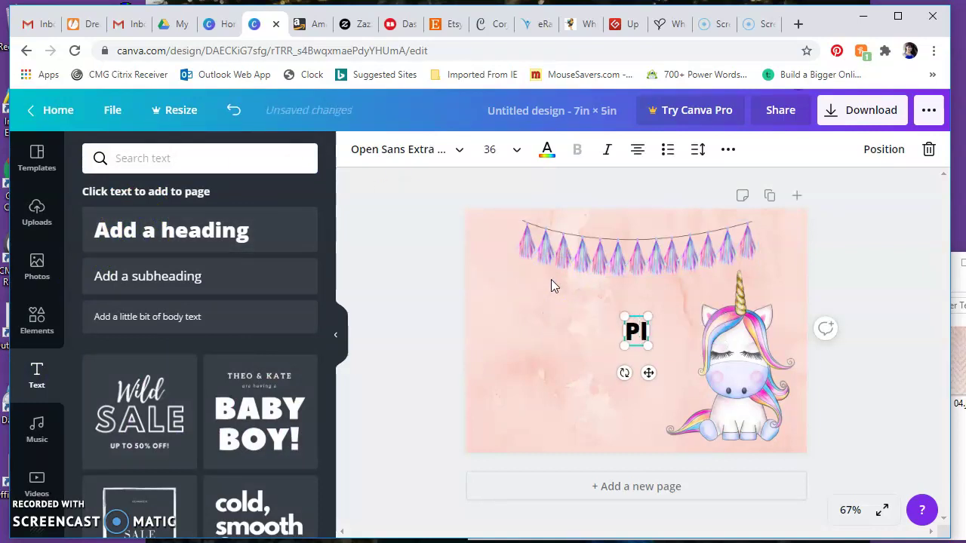
{"action": "type", "text": "ease"}
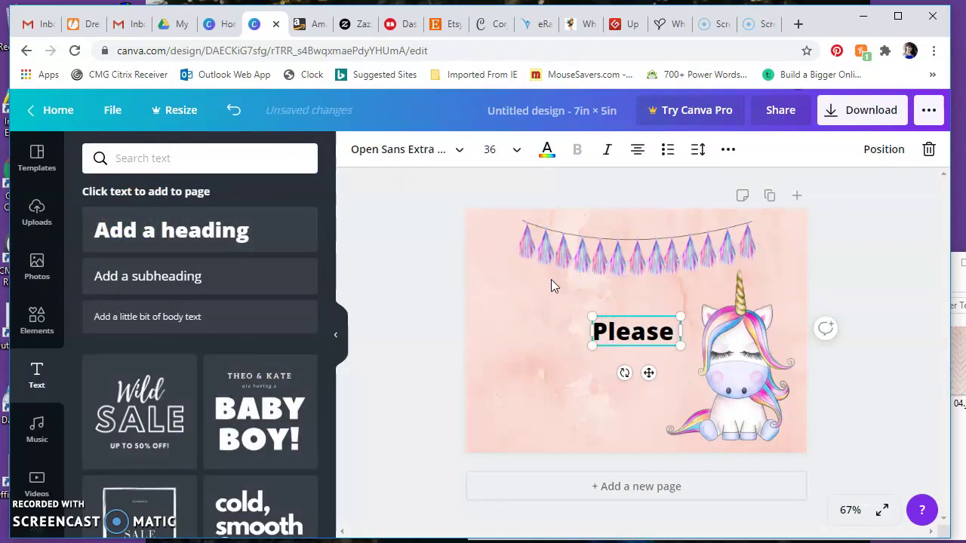
{"action": "type", "text": " join us i"}
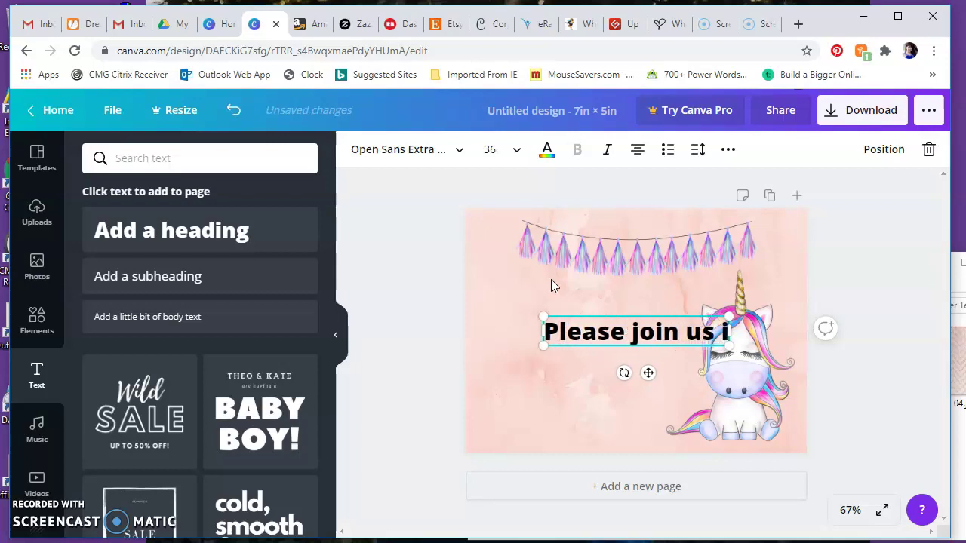
{"action": "type", "text": "n celeb"}
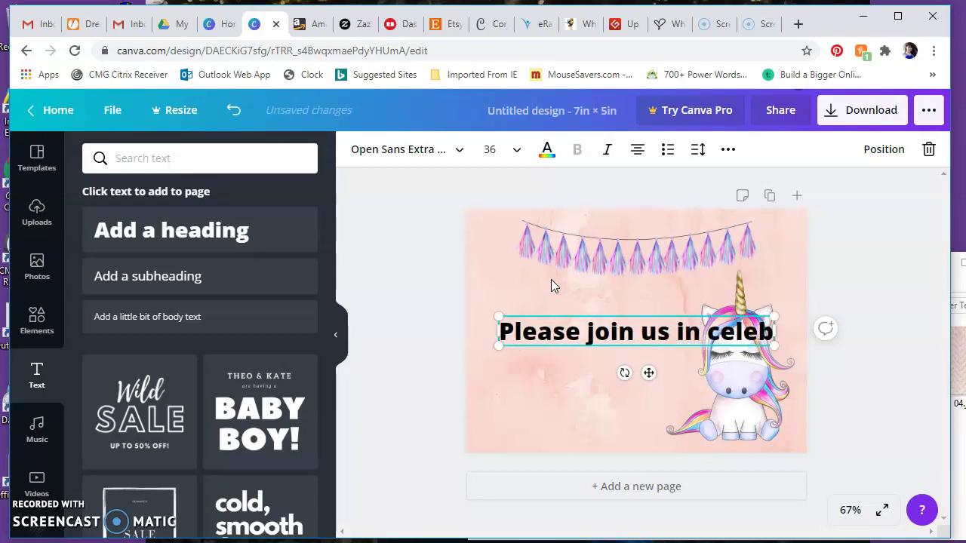
{"action": "type", "text": "rating"}
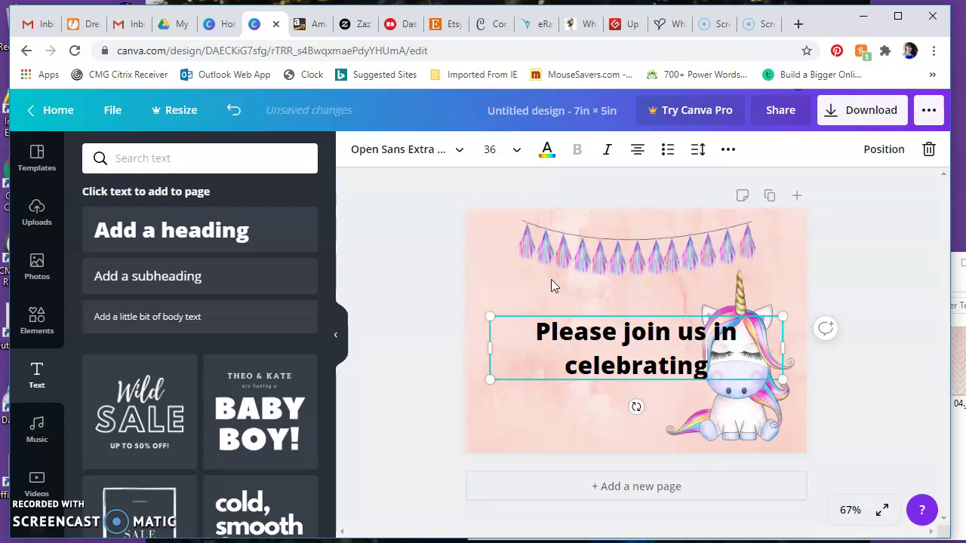
Step: Set the heading's font size to 24 and move it just beneath the garland, left of the unicorn's horn
{"action": "left_click", "coordinate": [513, 151]}
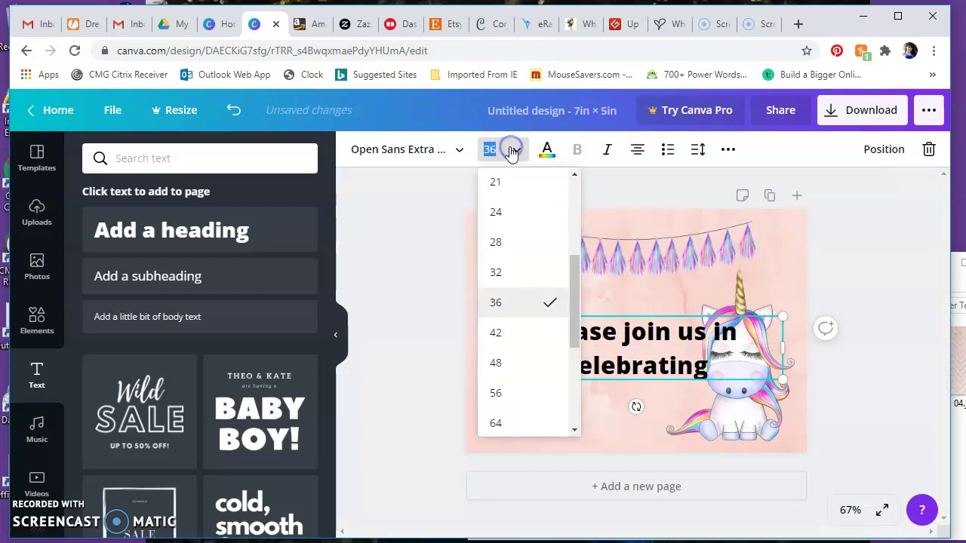
{"action": "left_click", "coordinate": [508, 216]}
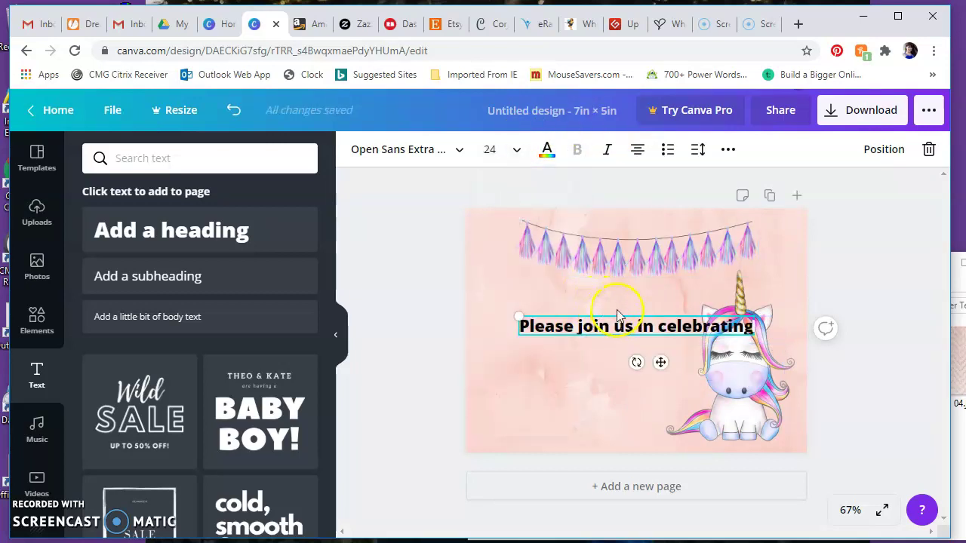
{"action": "left_click_drag", "start_coordinate": [610, 319], "coordinate": [580, 280]}
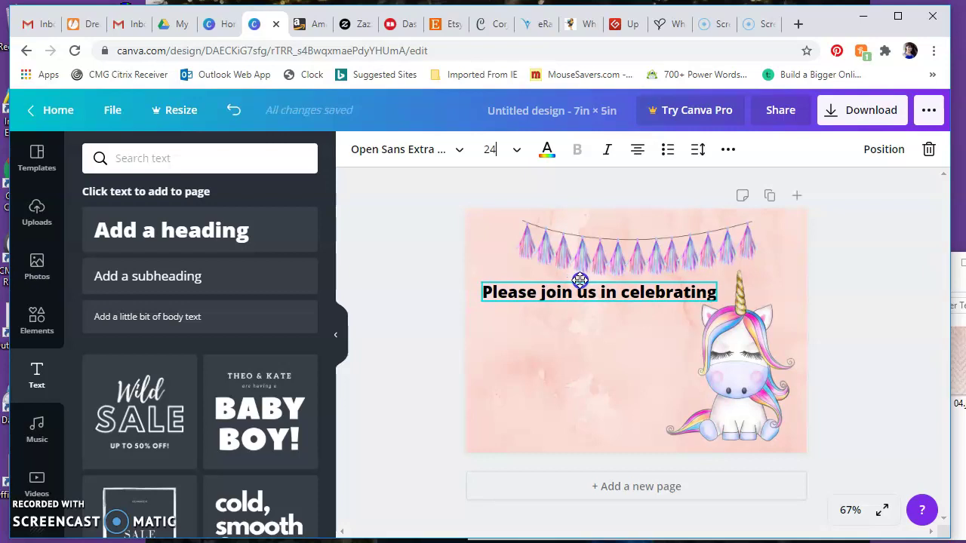
Step: Change the heading's font to Bukhari Script
{"action": "left_click", "coordinate": [443, 151]}
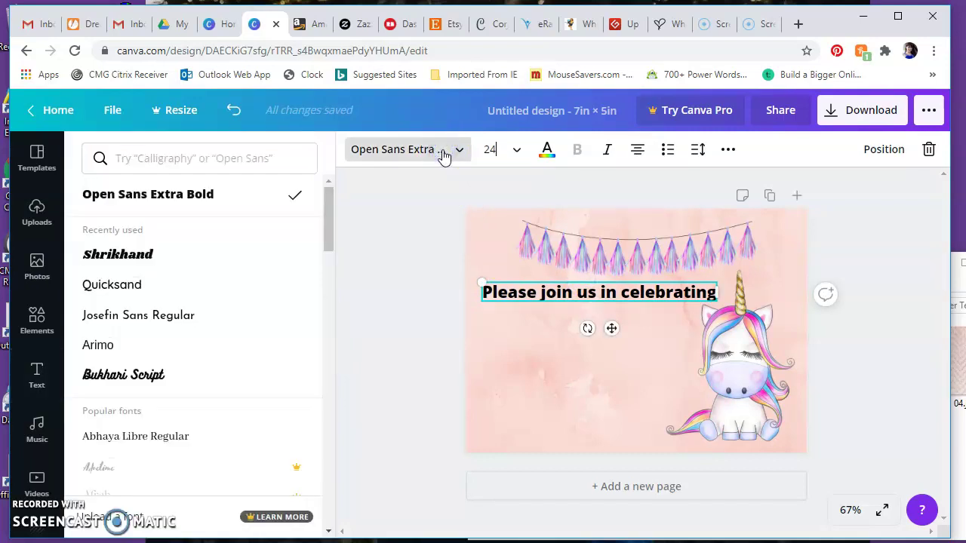
{"action": "left_click", "coordinate": [414, 157]}
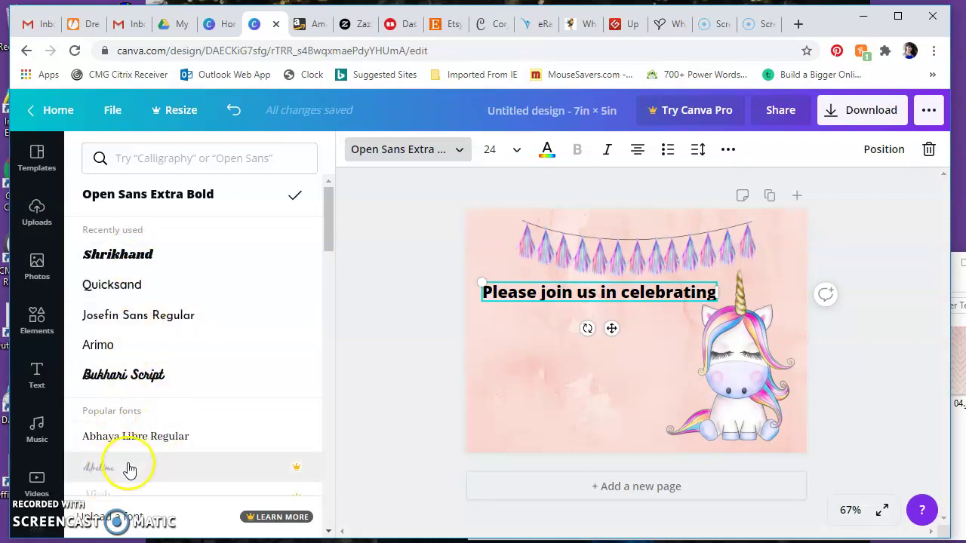
{"action": "scroll", "coordinate": [191, 374], "scroll_direction": "down", "scroll_amount": 1}
{"action": "scroll", "coordinate": [190, 373], "scroll_direction": "down", "scroll_amount": 2}
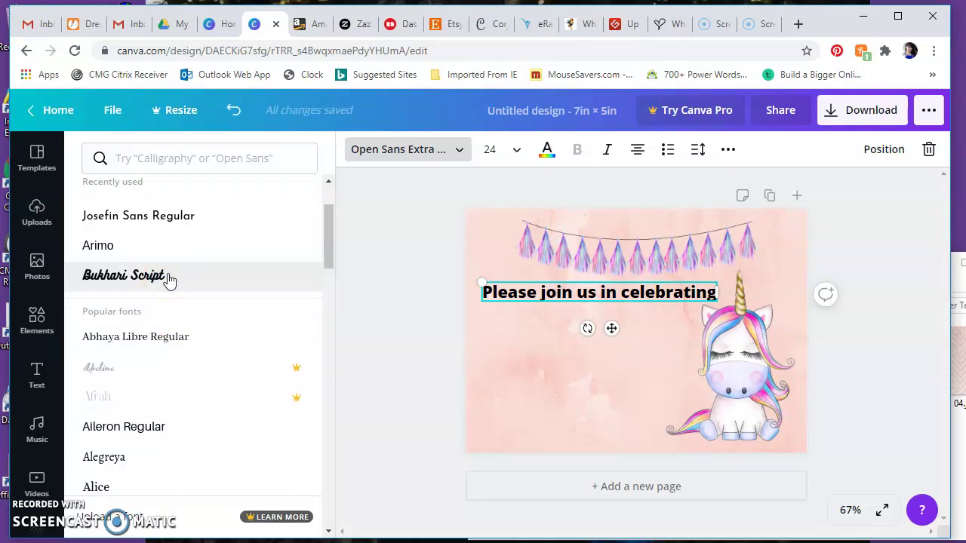
{"action": "left_click", "coordinate": [155, 275]}
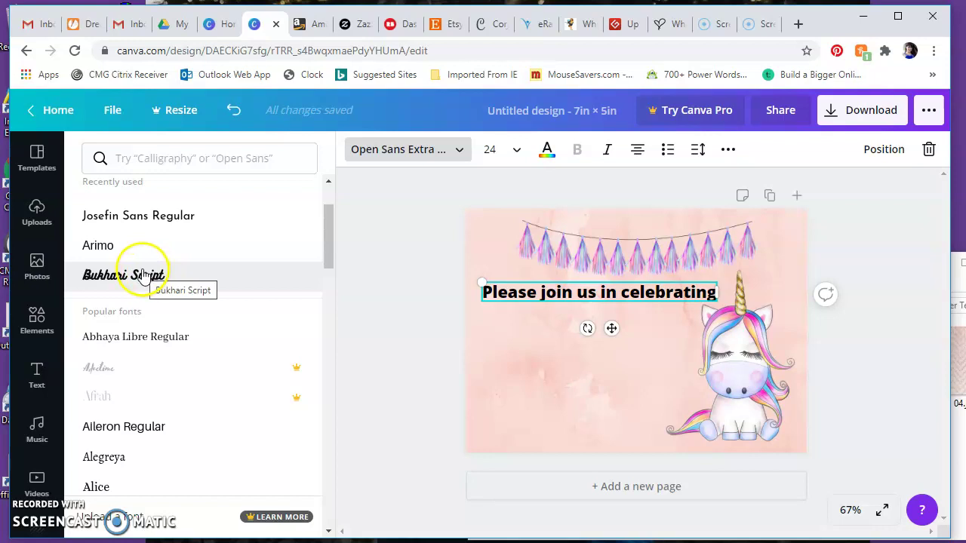
{"action": "left_click", "coordinate": [144, 275]}
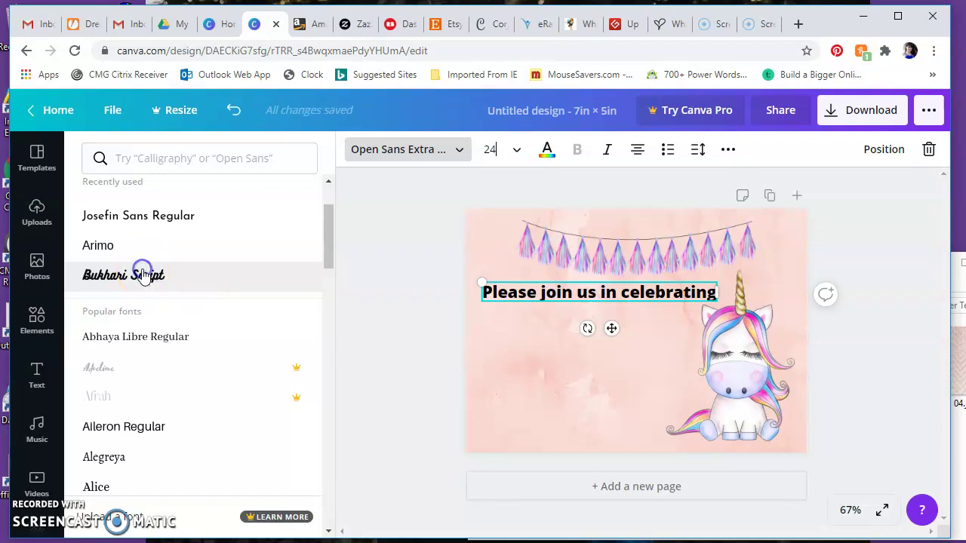
Step: Color the heading with the purple from the garland's photo colors and shift it slightly left
{"action": "left_click", "coordinate": [546, 148]}
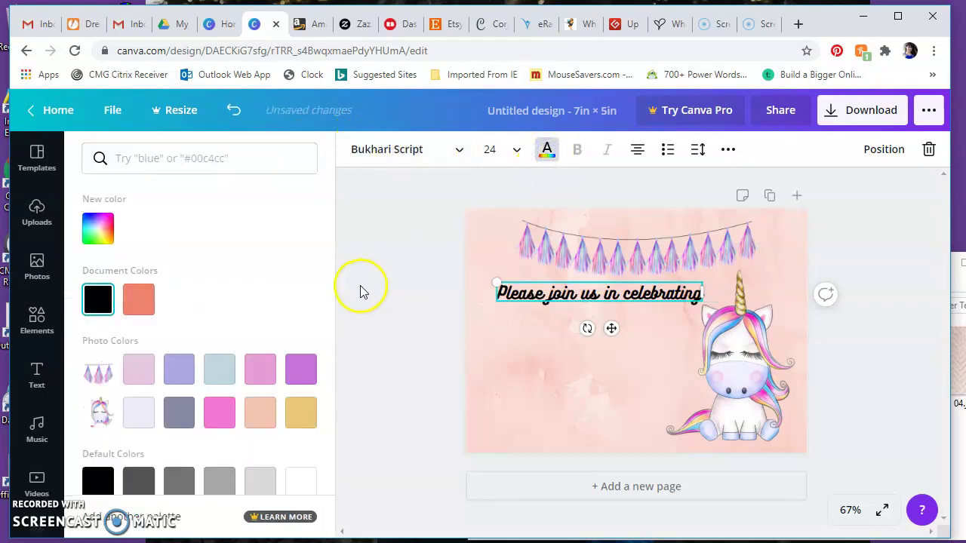
{"action": "left_click", "coordinate": [300, 369]}
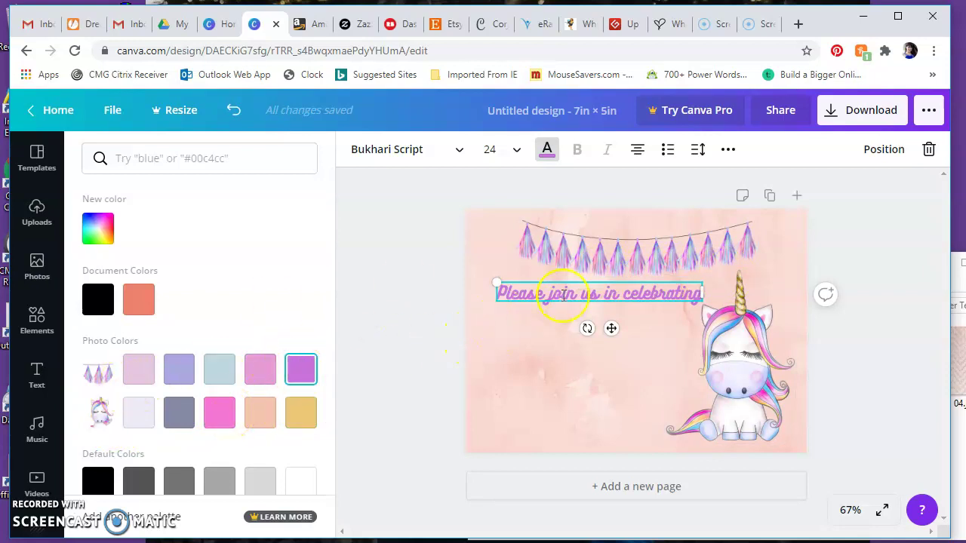
{"action": "left_click", "coordinate": [417, 352]}
{"action": "left_click", "coordinate": [418, 355]}
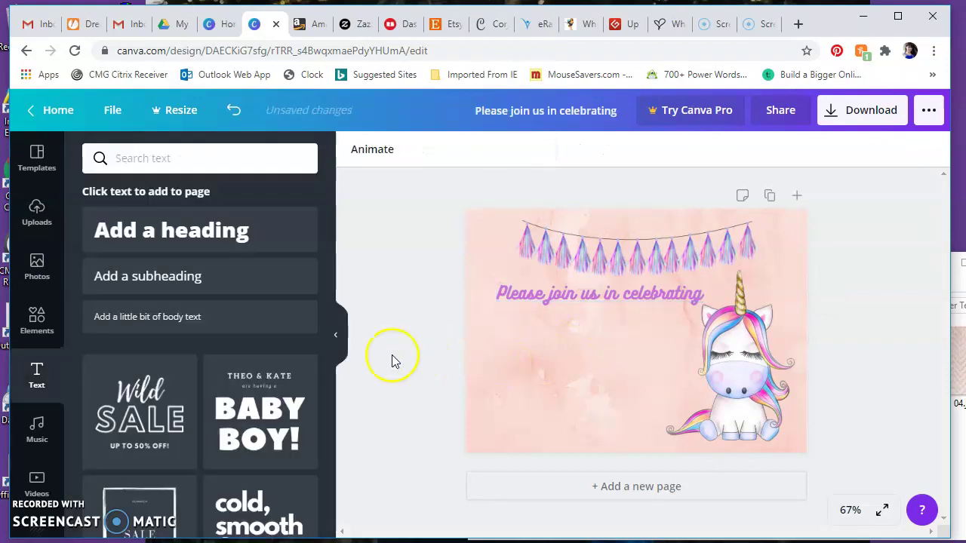
{"action": "left_click_drag", "start_coordinate": [595, 298], "coordinate": [589, 296]}
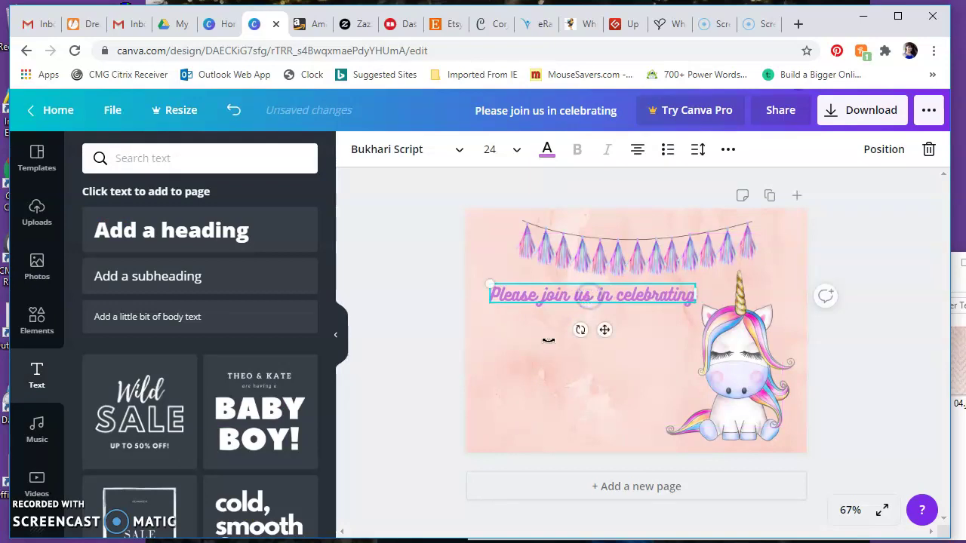
Step: Add a second heading with the child's first name in the possessive followed by "4th Birthday!"
{"action": "left_click", "coordinate": [200, 248]}
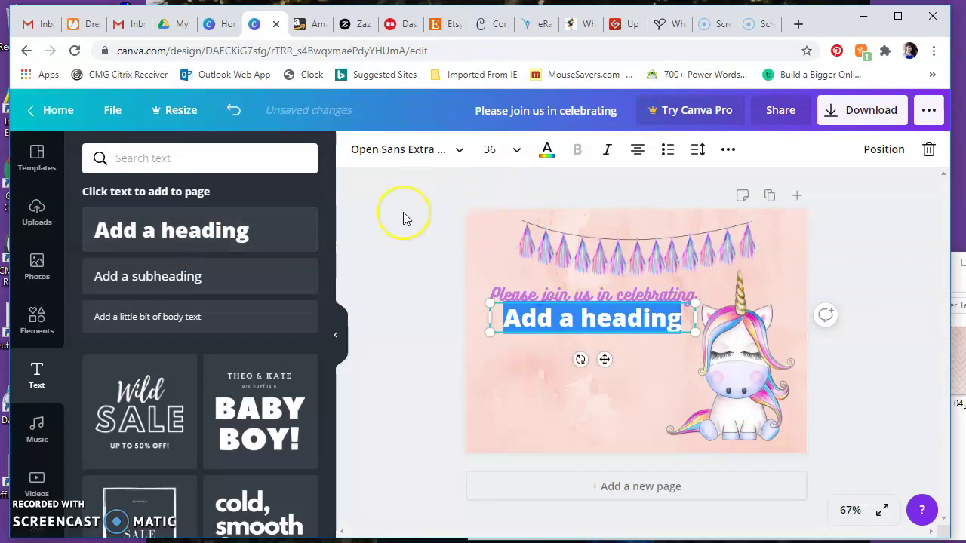
{"action": "type", "text": "Ha"}
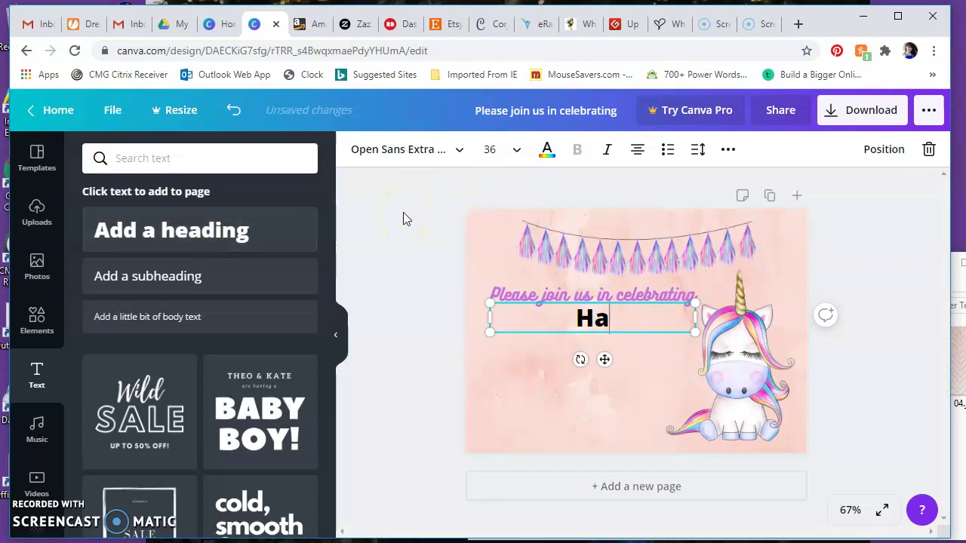
{"action": "type", "text": "iley"}
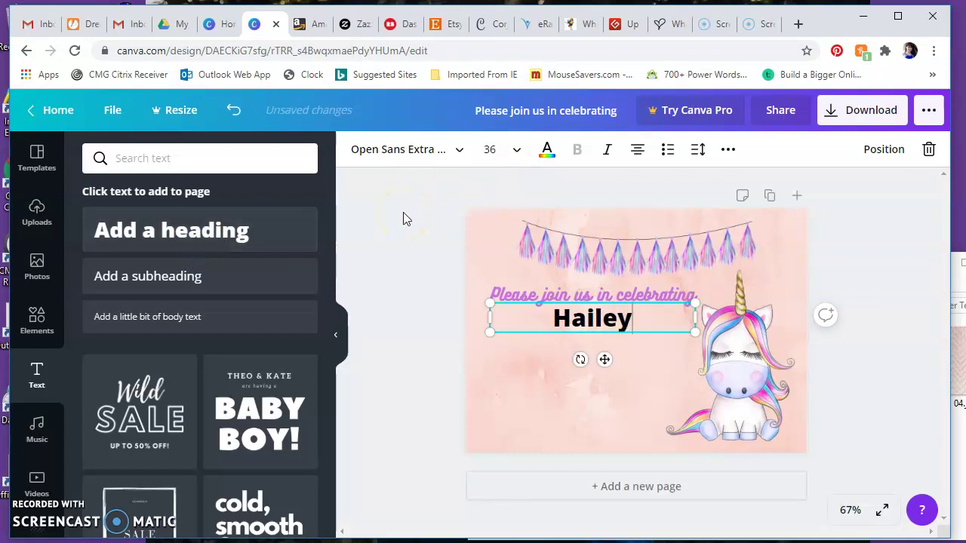
{"action": "type", "text": "'s 4th"}
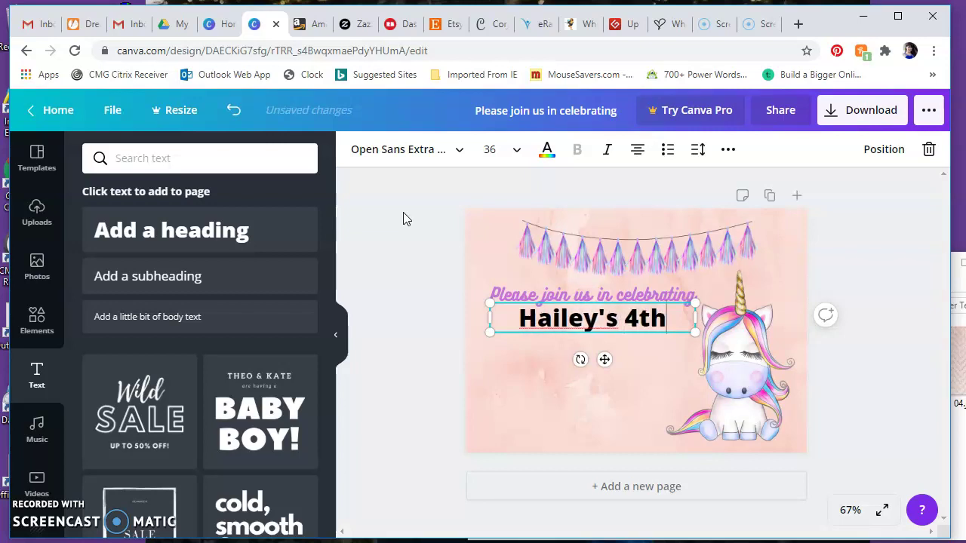
{"action": "type", "text": " Bir"}
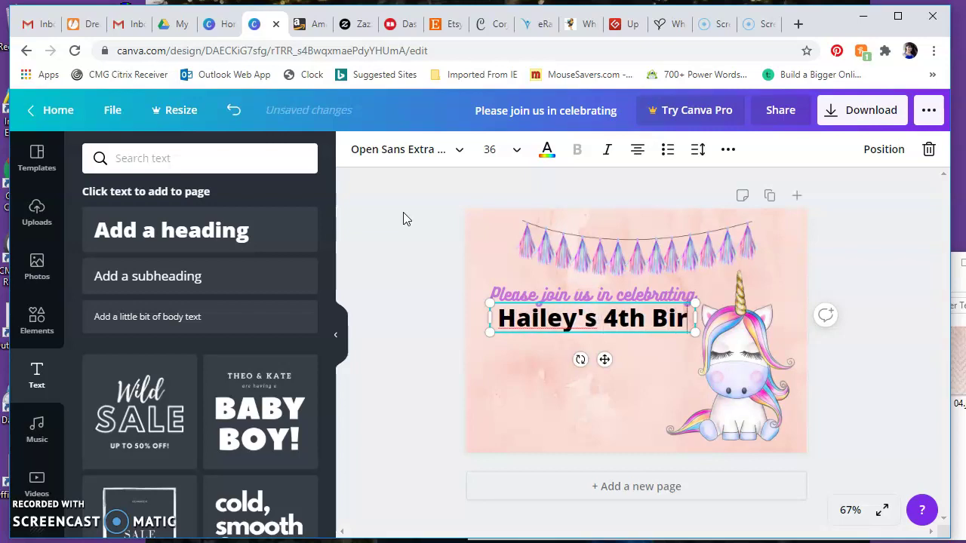
{"action": "type", "text": "thday!"}
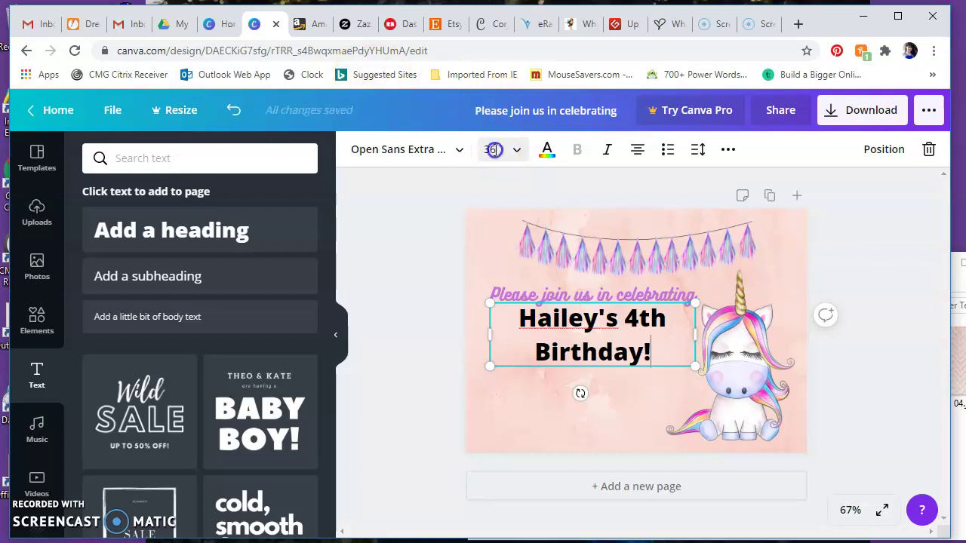
Step: Set the birthday heading's font size to 28, widen it to fit one line, and place it beneath the purple line
{"action": "left_click", "coordinate": [492, 149]}
{"action": "left_click", "coordinate": [509, 241]}
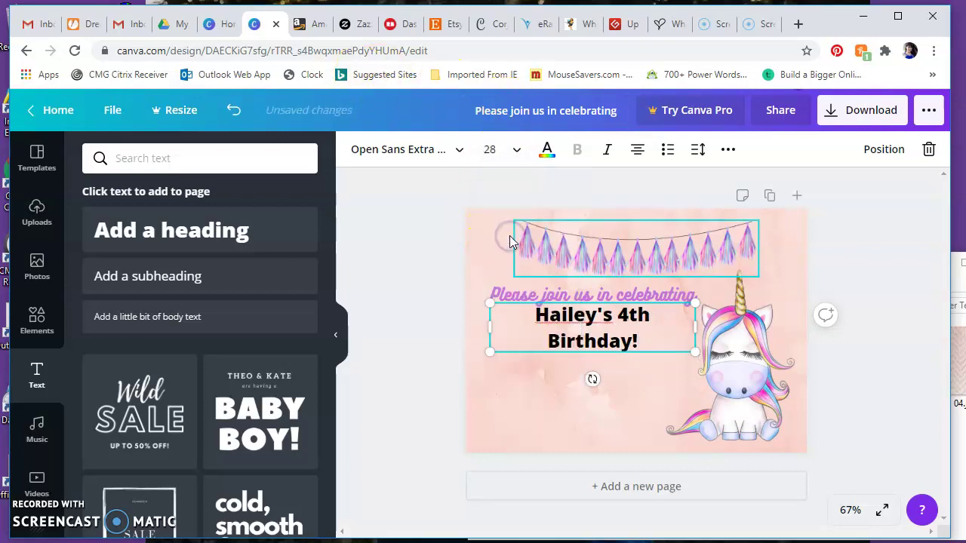
{"action": "left_click_drag", "start_coordinate": [486, 328], "coordinate": [469, 332]}
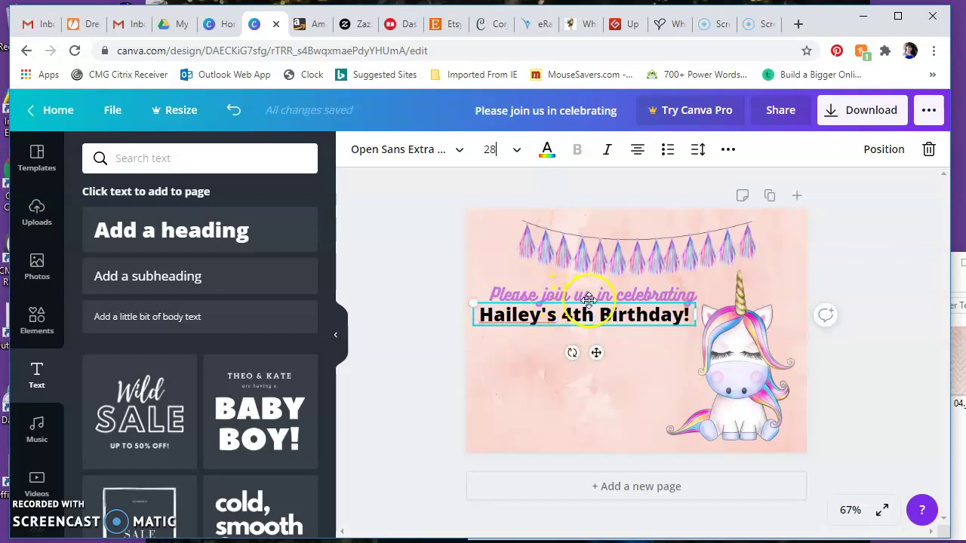
{"action": "left_click_drag", "start_coordinate": [589, 301], "coordinate": [596, 313]}
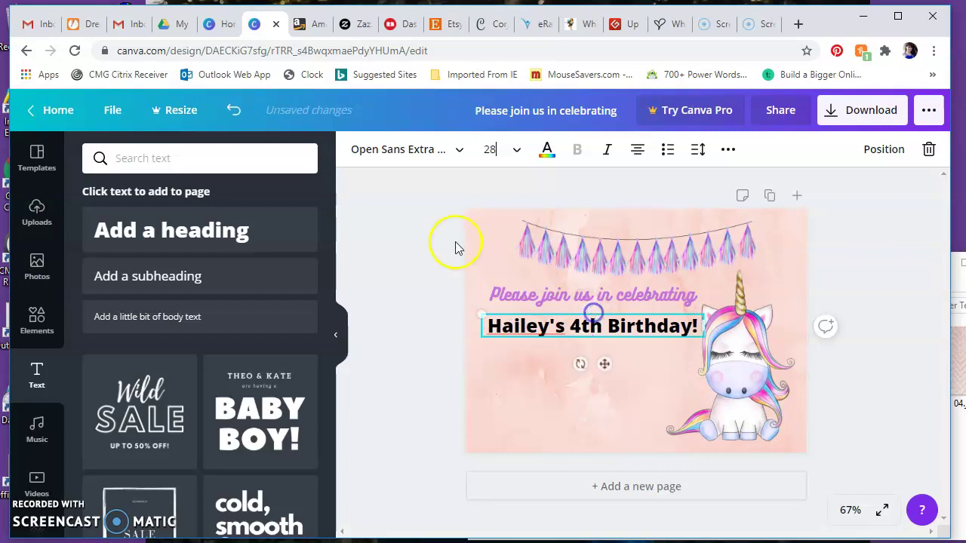
Step: Change the birthday heading's font to Shrikhand, widen its box to fit one line, and nudge it closer beneath the purple text
{"action": "left_click", "coordinate": [395, 157]}
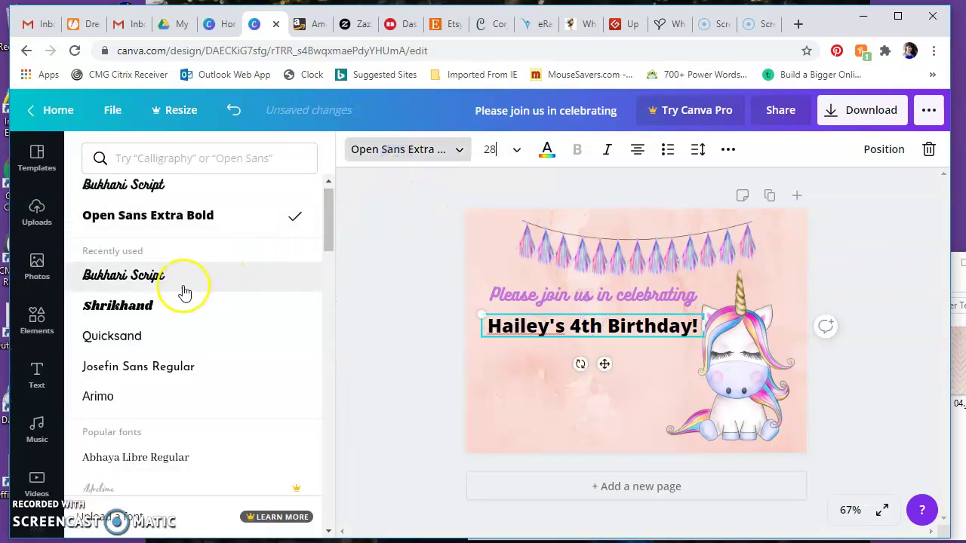
{"action": "scroll", "coordinate": [173, 328], "scroll_direction": "down", "scroll_amount": 1}
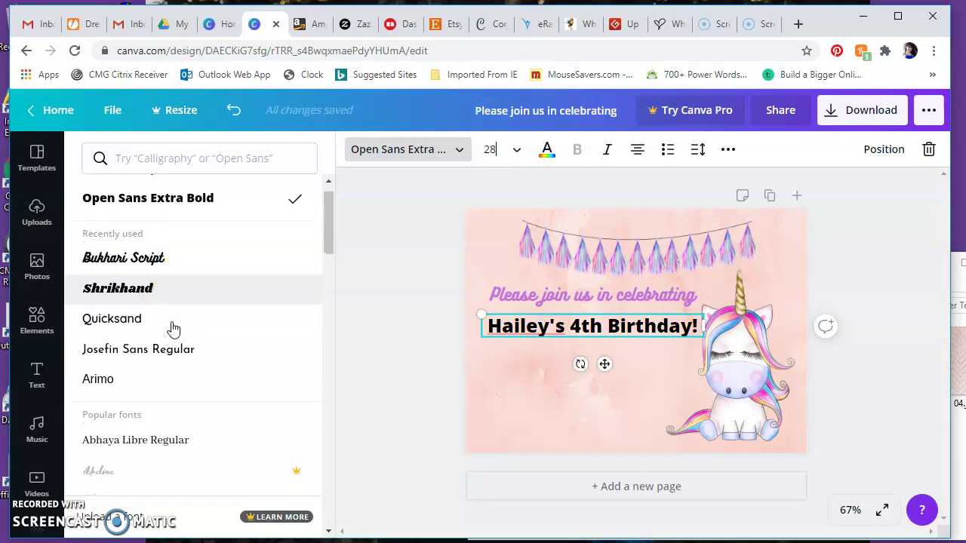
{"action": "left_click", "coordinate": [142, 297]}
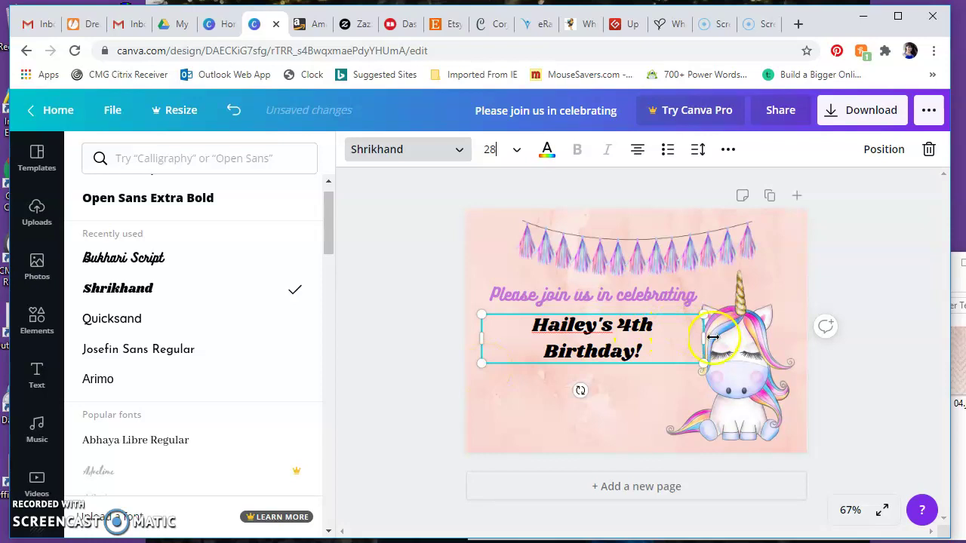
{"action": "left_click_drag", "start_coordinate": [704, 341], "coordinate": [713, 340]}
{"action": "left_click_drag", "start_coordinate": [649, 310], "coordinate": [643, 310]}
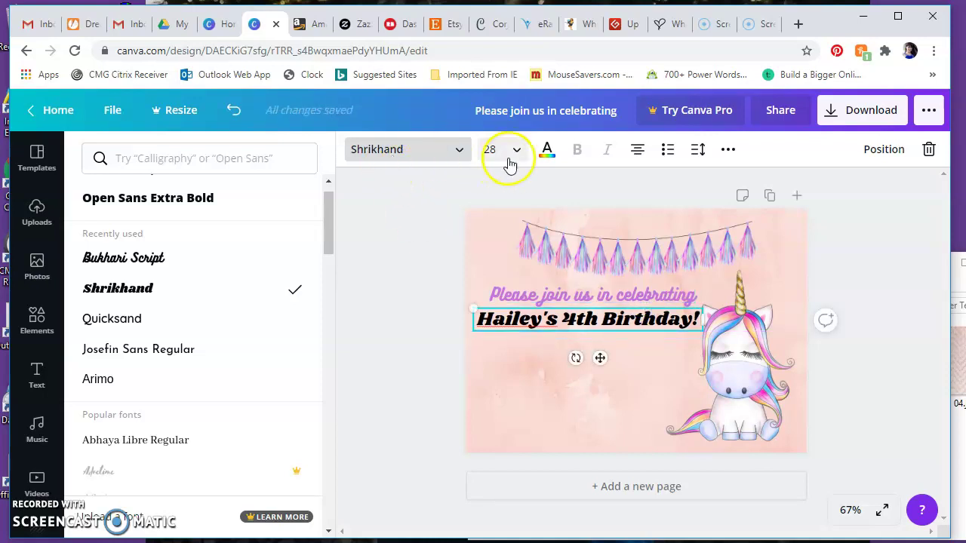
Step: Color the birthday heading with the unicorn's pink photo color, darkened to the custom shade #e659c3
{"action": "left_click", "coordinate": [546, 154]}
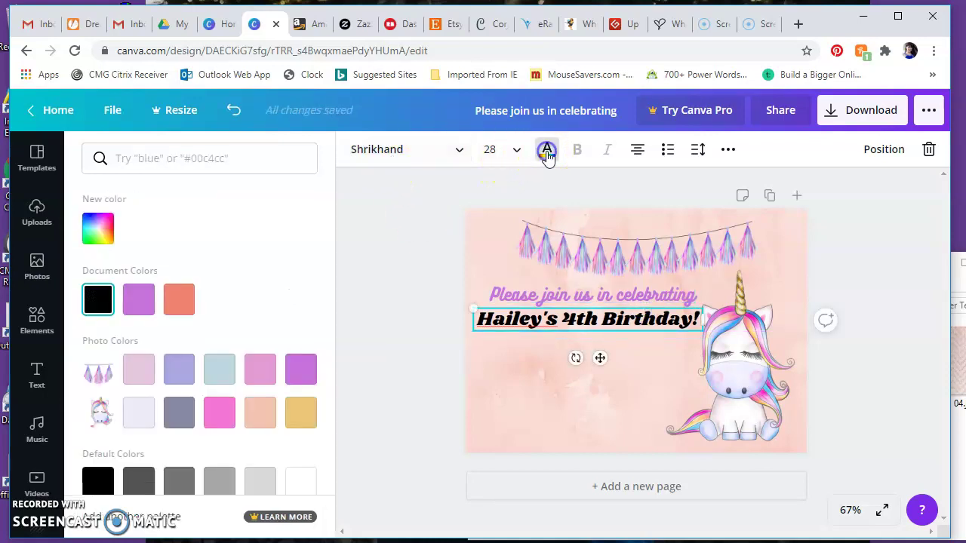
{"action": "left_click", "coordinate": [223, 414]}
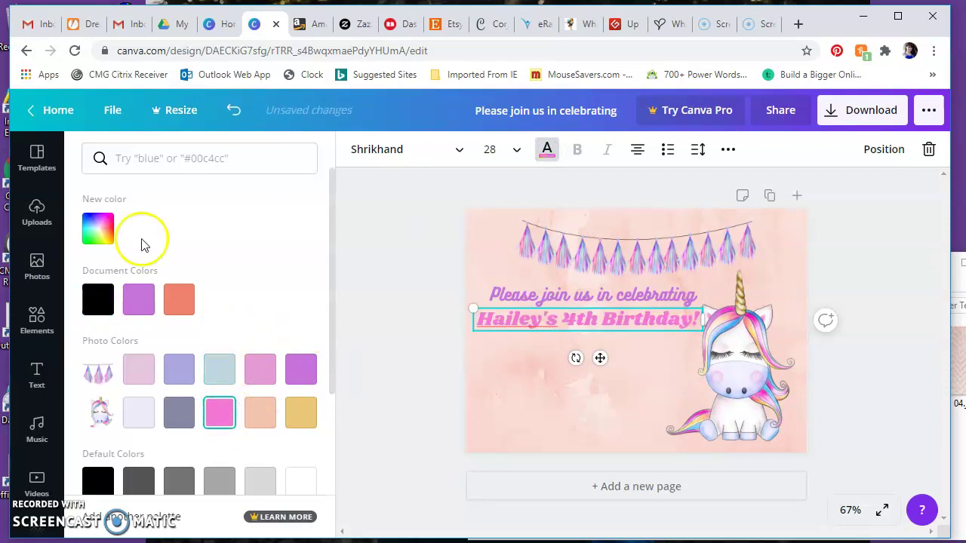
{"action": "left_click", "coordinate": [98, 231]}
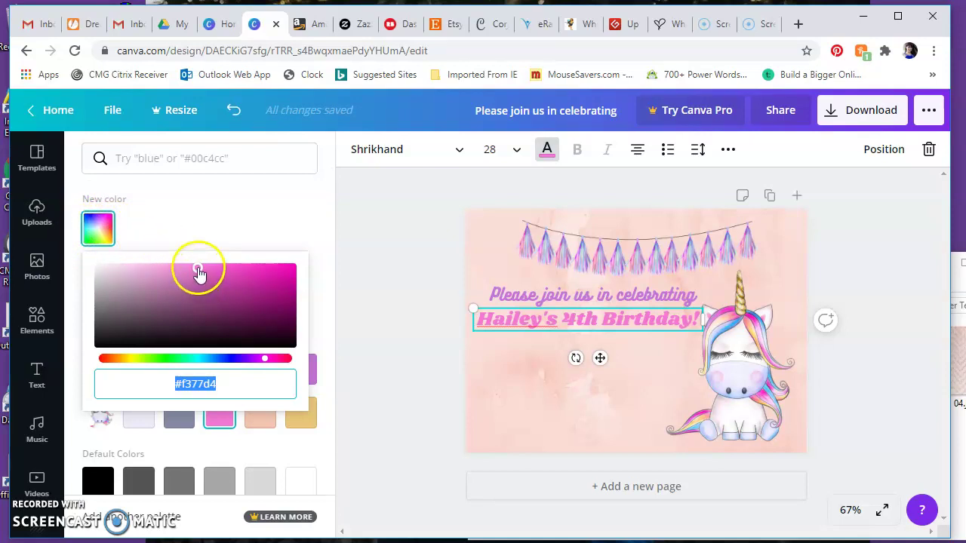
{"action": "mouse_move", "coordinate": [198, 269]}
{"action": "left_mouse_down"}
{"action": "mouse_move", "coordinate": [227, 287]}
{"action": "mouse_move", "coordinate": [202, 279]}
{"action": "mouse_move", "coordinate": [216, 271]}
{"action": "left_mouse_up"}
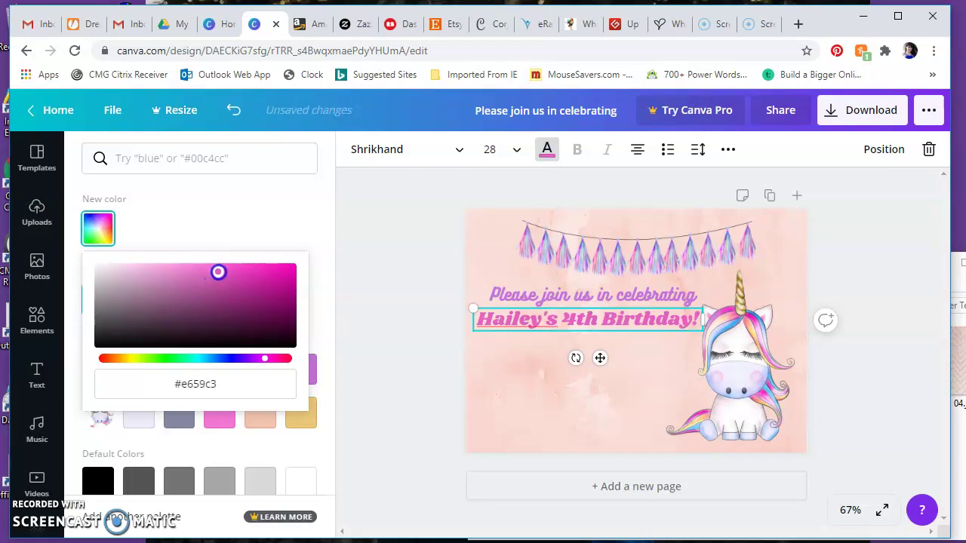
{"action": "left_click", "coordinate": [406, 273]}
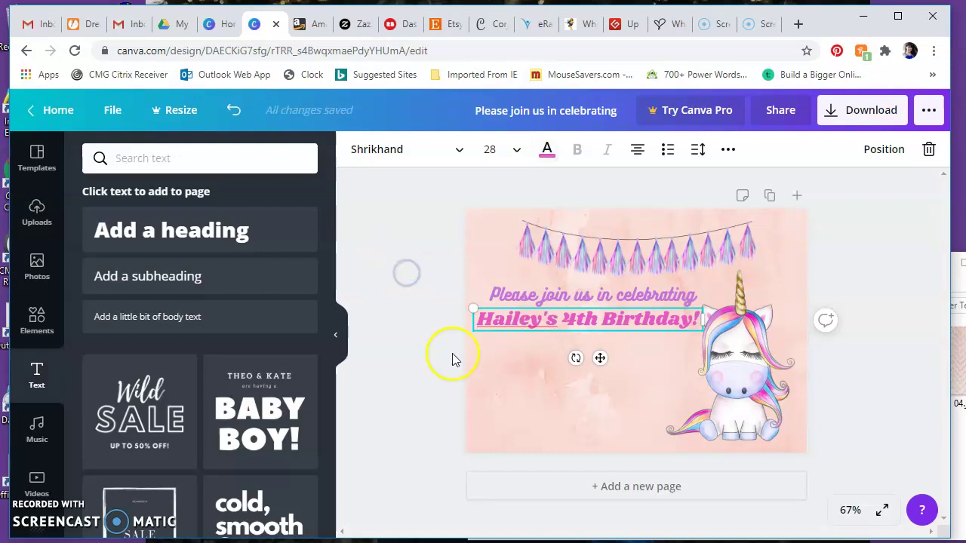
{"action": "left_click", "coordinate": [514, 393]}
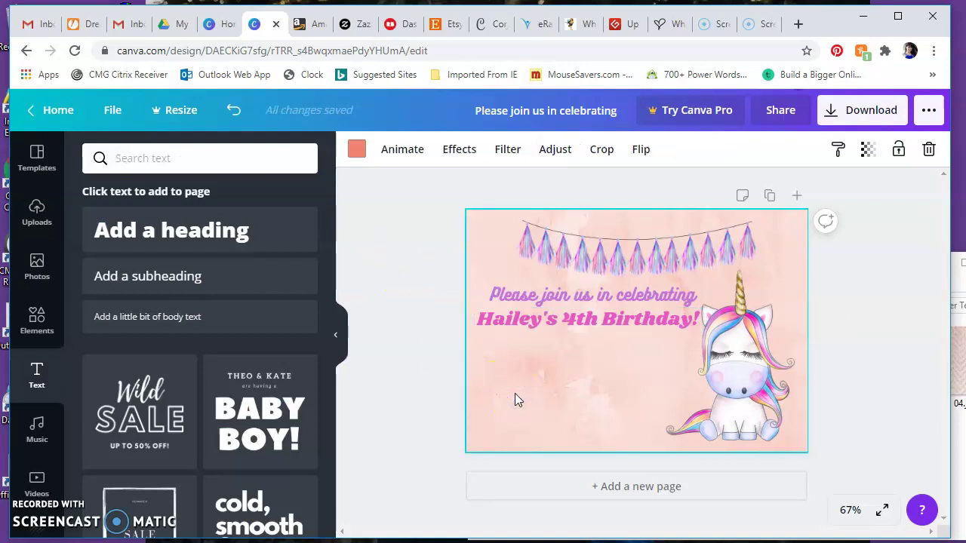
Step: Duplicate the "Please join us in celebrating" line, place the copy beneath the birthday heading, and set its font size to 18
{"action": "left_click", "coordinate": [583, 294]}
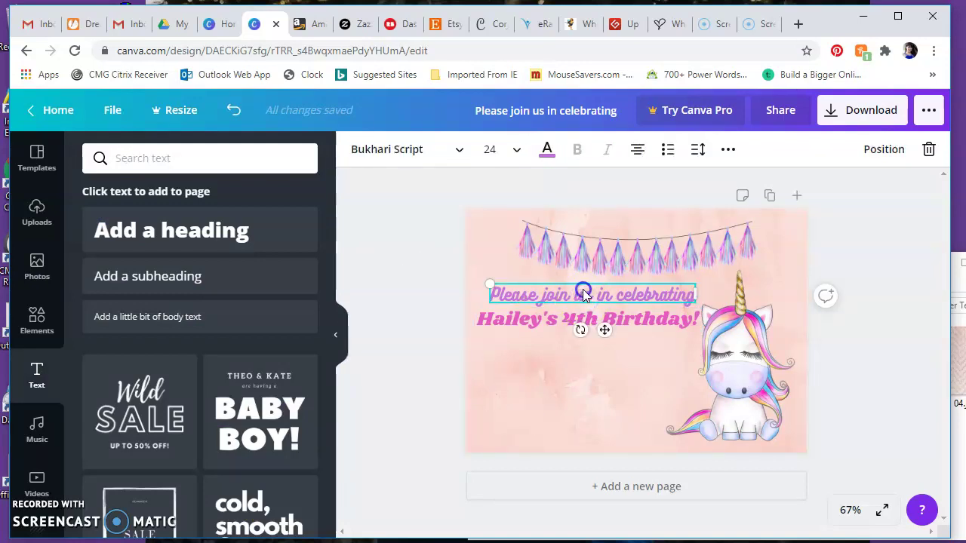
{"action": "left_click", "coordinate": [728, 155]}
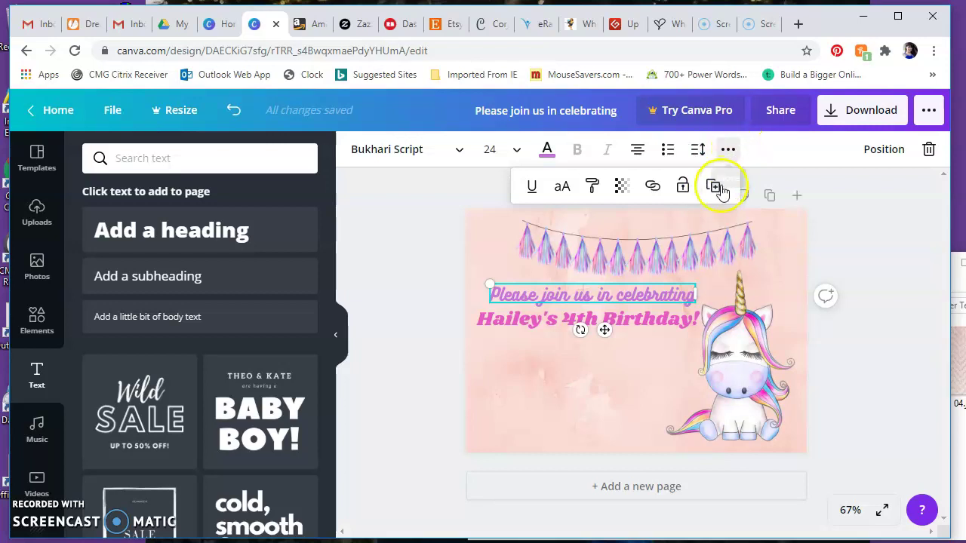
{"action": "left_click", "coordinate": [712, 189]}
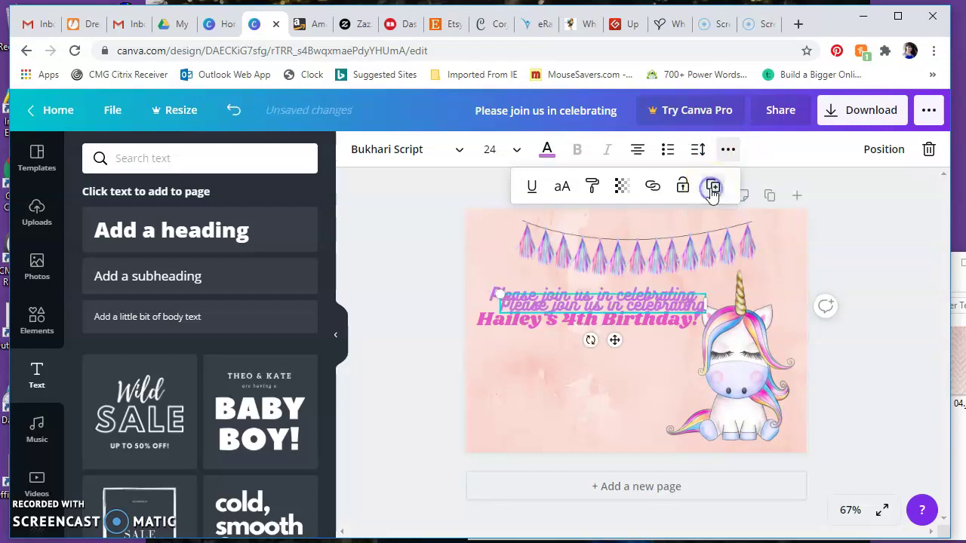
{"action": "left_click_drag", "start_coordinate": [586, 306], "coordinate": [578, 345]}
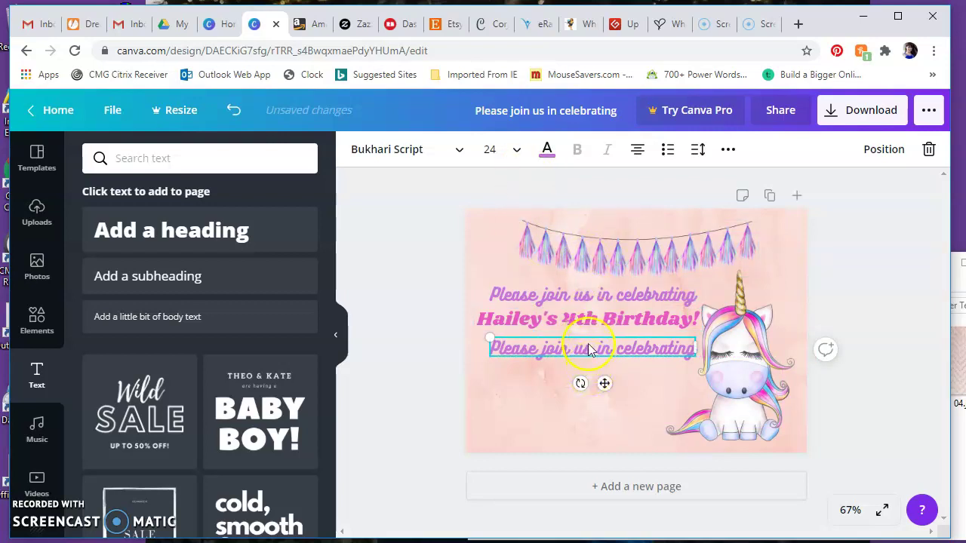
{"action": "left_click", "coordinate": [513, 151]}
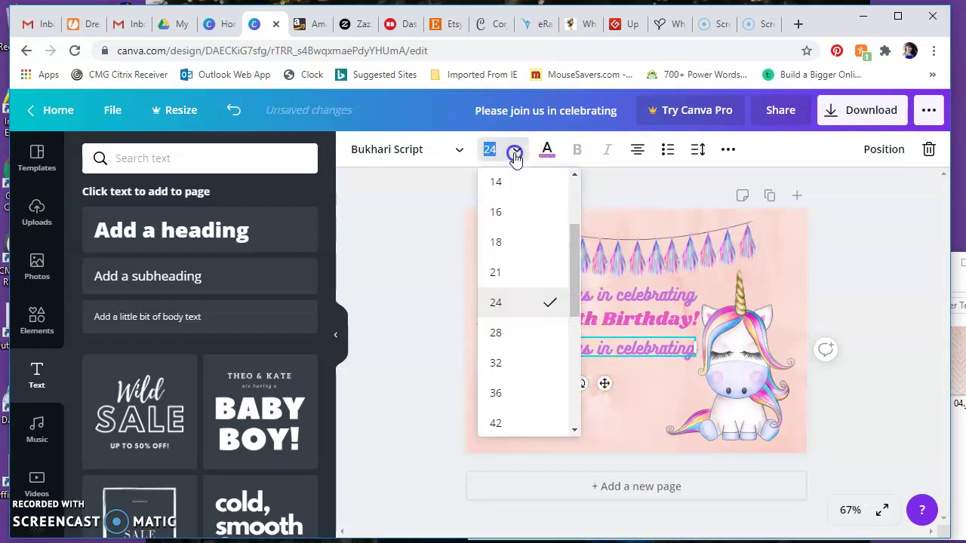
{"action": "left_click", "coordinate": [503, 241]}
Step: Replace the copied line's text with "Saturday, July 18, 2020"
{"action": "double_click", "coordinate": [581, 346]}
{"action": "triple_click", "coordinate": [579, 345]}
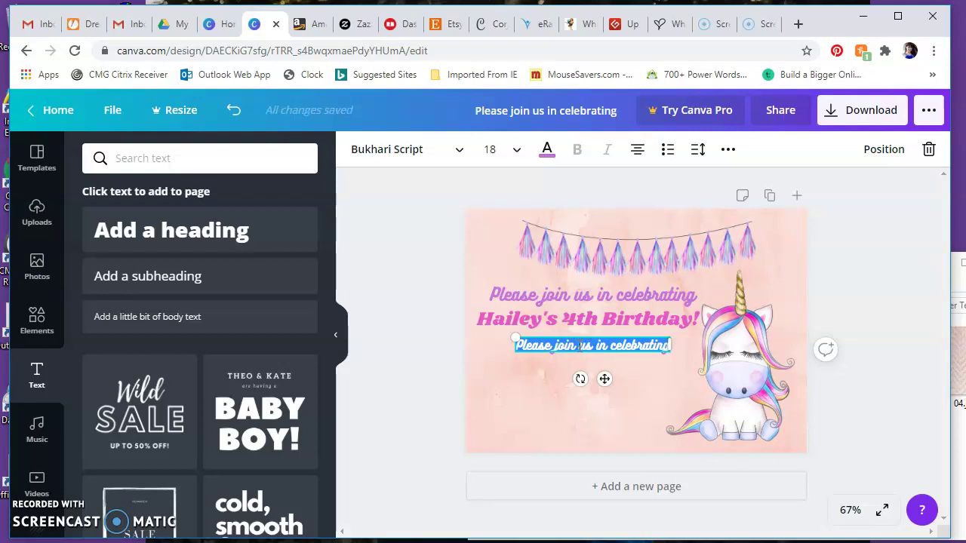
{"action": "key", "text": "BackSpace"}
{"action": "type", "text": "Saturday"}
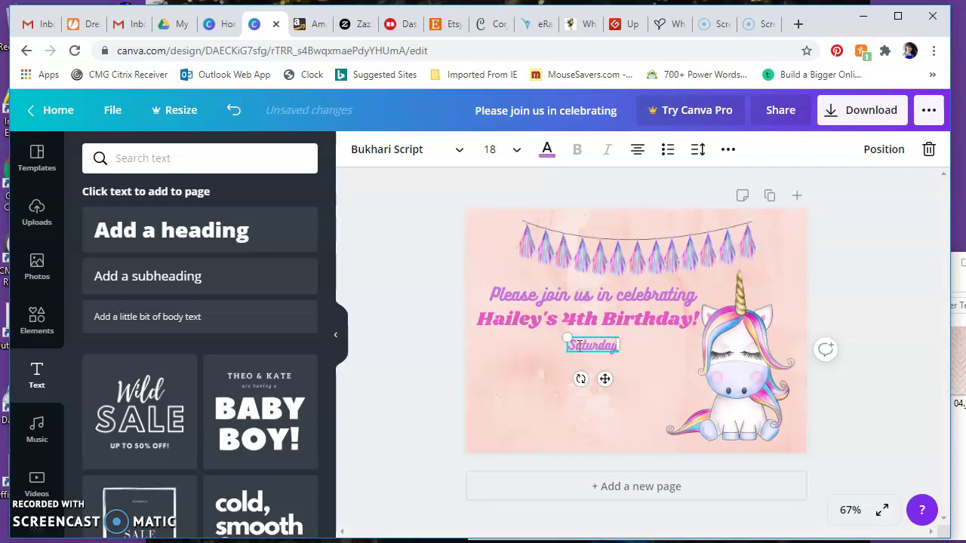
{"action": "type", "text": ", Jul"}
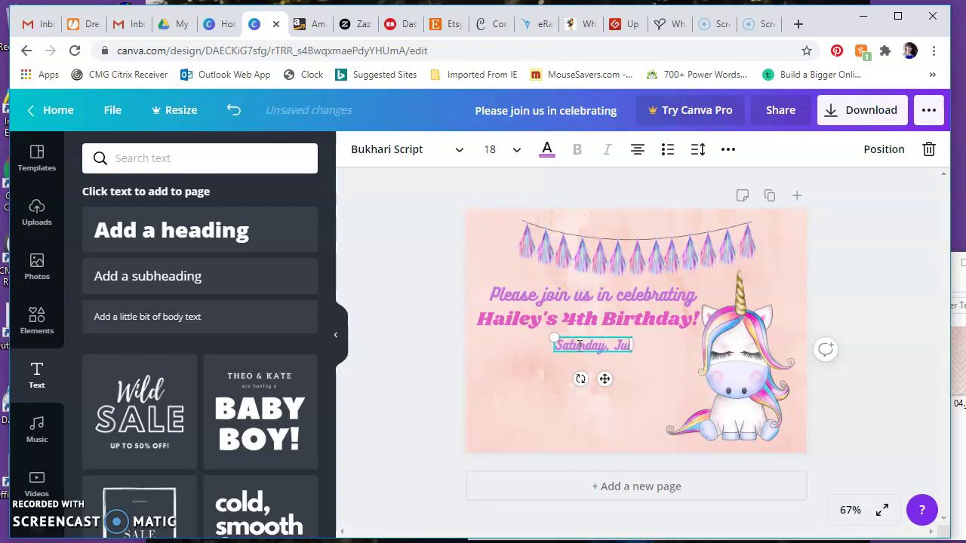
{"action": "type", "text": "y 18"}
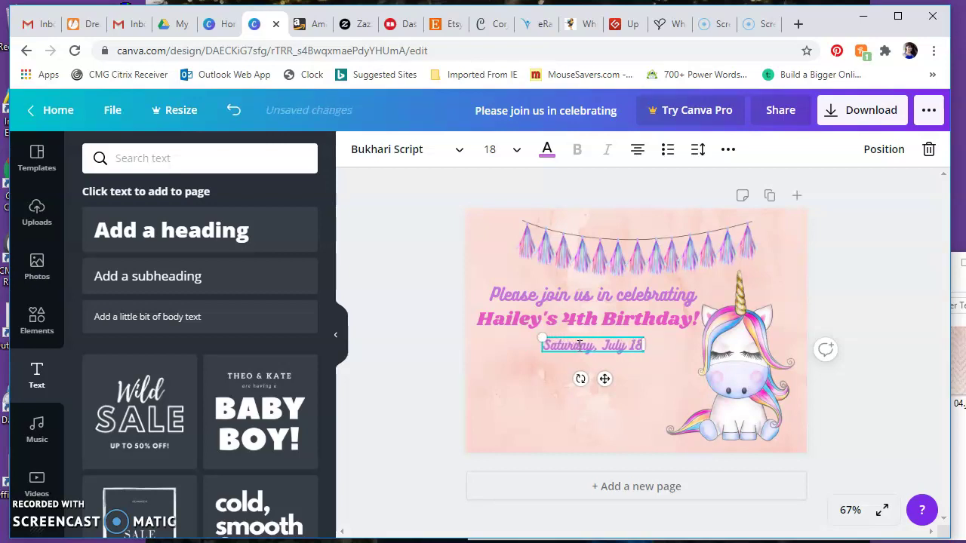
{"action": "type", "text": ", 2020"}
Step: Add "@ 2pm" on a new line below the date and the party's street address on the line beneath it
{"action": "key", "text": "Return"}
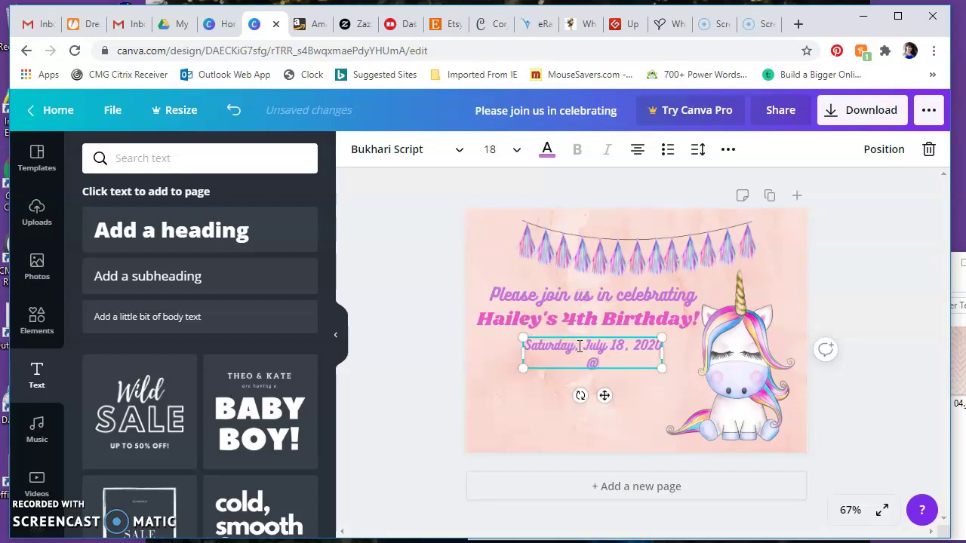
{"action": "type", "text": "@ 2pm"}
{"action": "key", "text": "Return"}
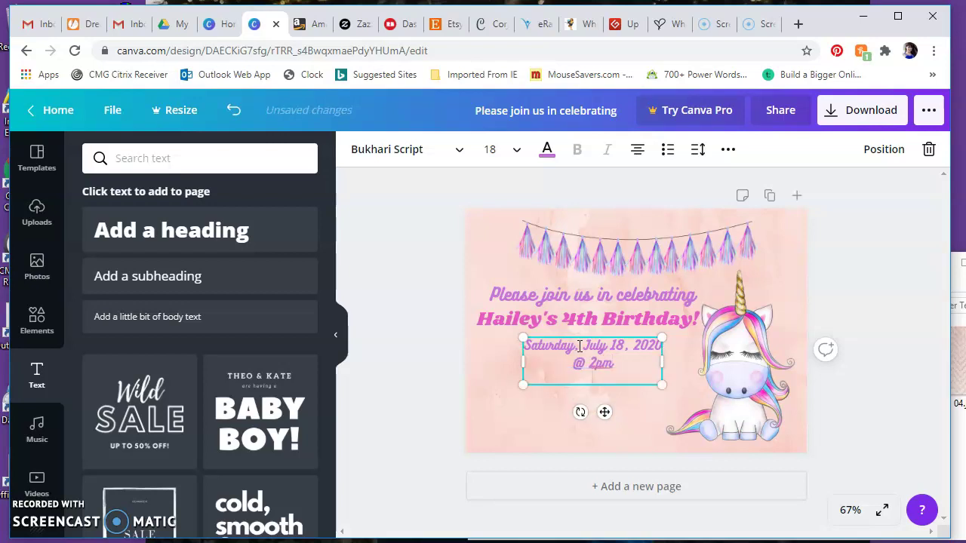
{"action": "type", "text": "123 Unicorn Way"}
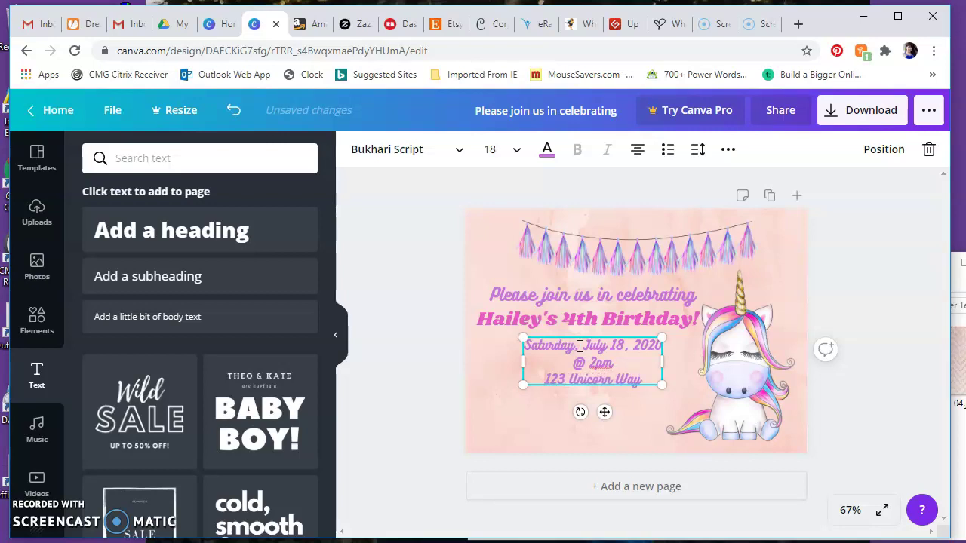
Step: Increase the line height of the address line to 2.16
{"action": "left_click", "coordinate": [699, 151]}
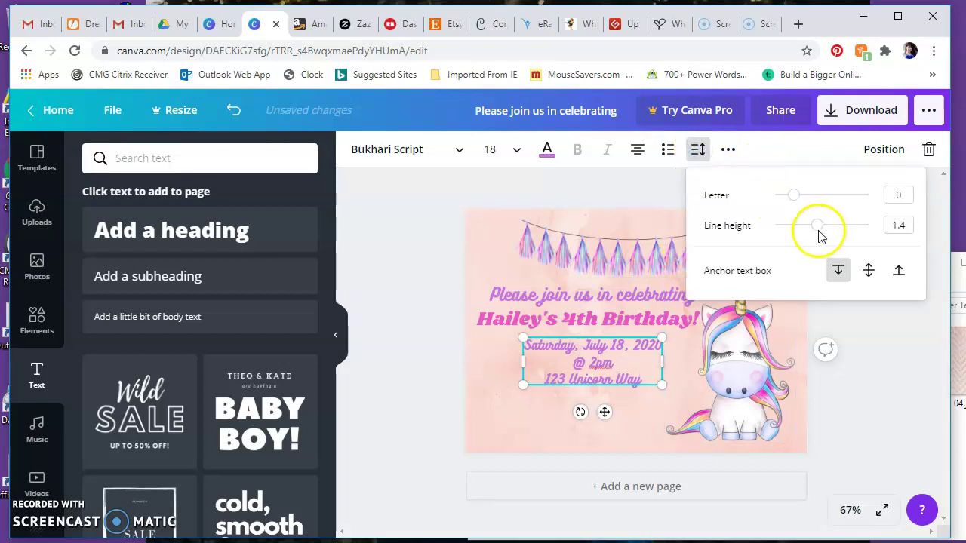
{"action": "left_click_drag", "start_coordinate": [818, 226], "coordinate": [854, 232]}
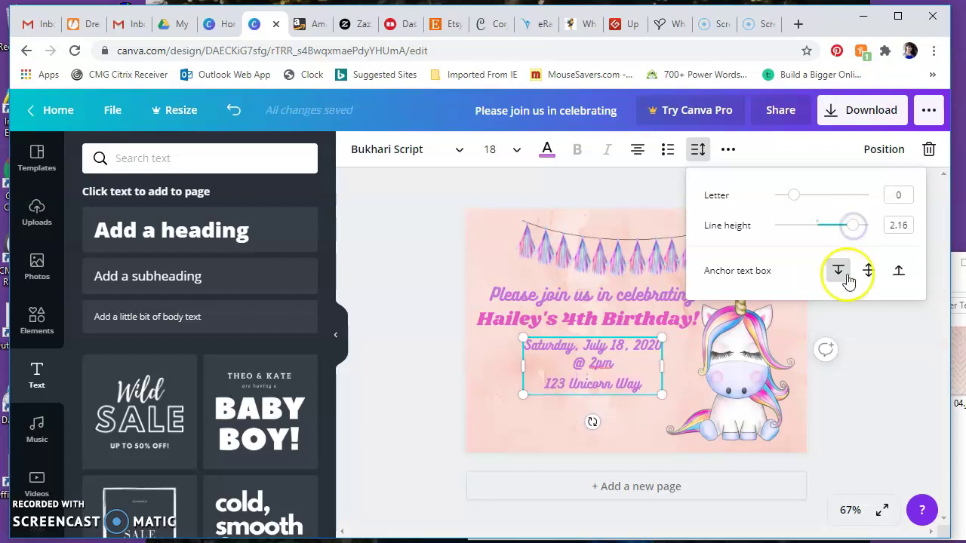
{"action": "left_click", "coordinate": [870, 421]}
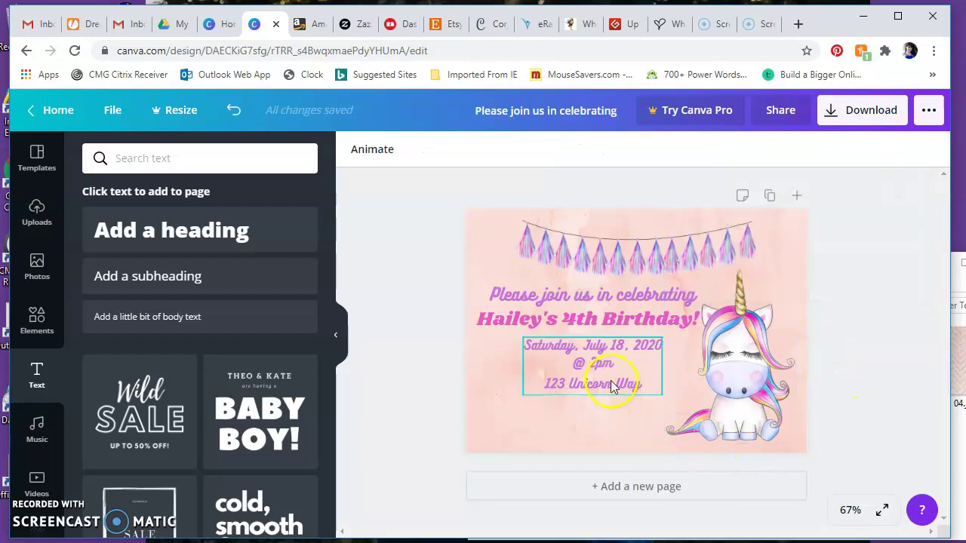
Step: Duplicate the birthday heading, place the copy below the address line, and set its font size to 16
{"action": "left_click", "coordinate": [533, 323]}
{"action": "left_click", "coordinate": [729, 149]}
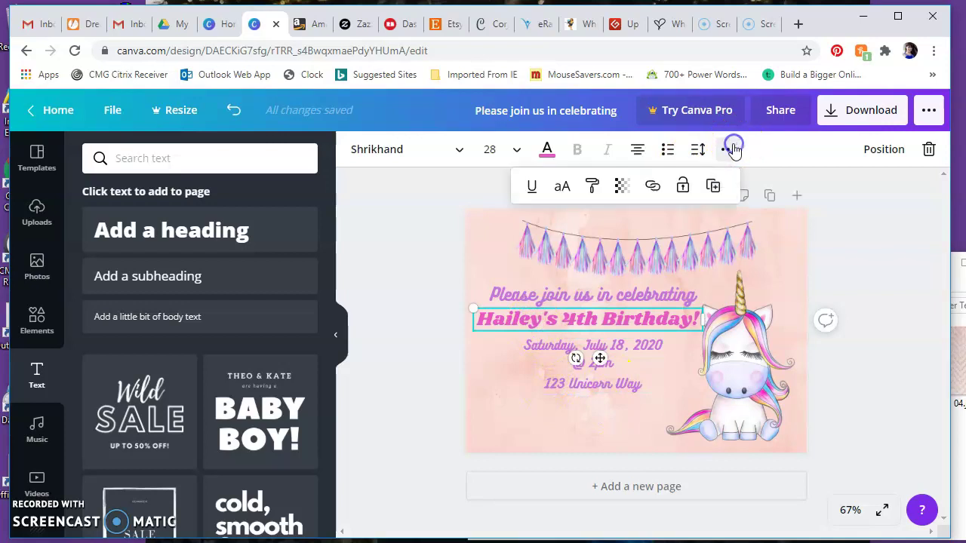
{"action": "left_click", "coordinate": [713, 187]}
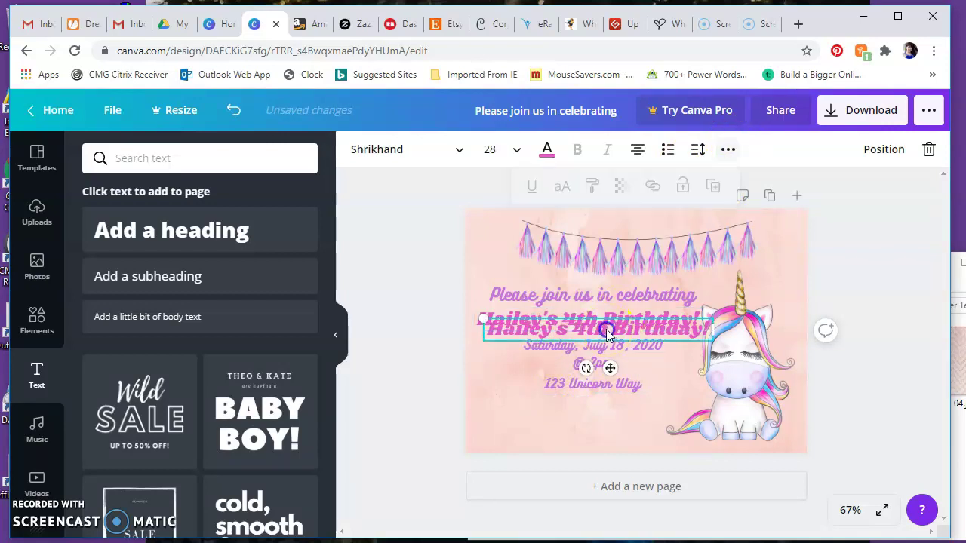
{"action": "left_click_drag", "start_coordinate": [607, 330], "coordinate": [604, 402]}
{"action": "left_click", "coordinate": [506, 150]}
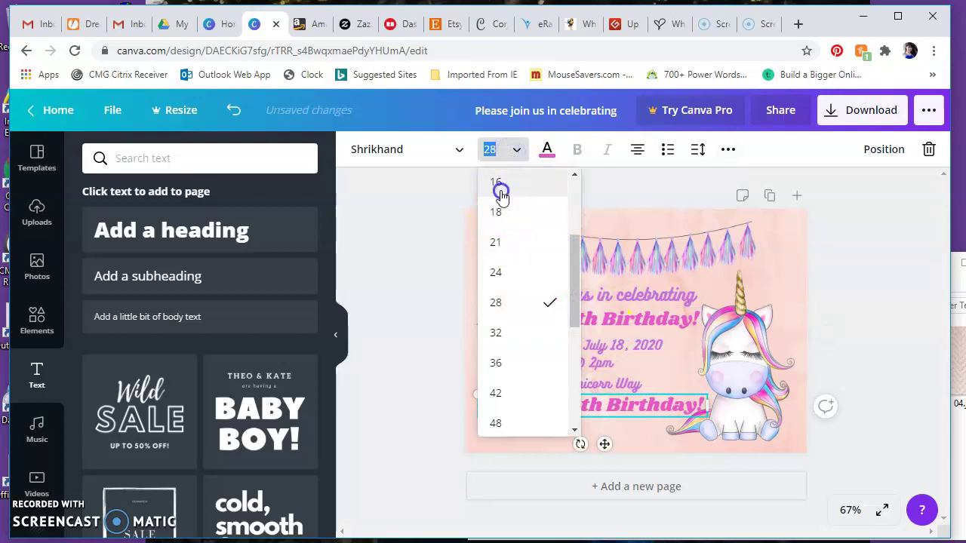
{"action": "left_click", "coordinate": [498, 185]}
{"action": "left_click_drag", "start_coordinate": [591, 400], "coordinate": [591, 408]}
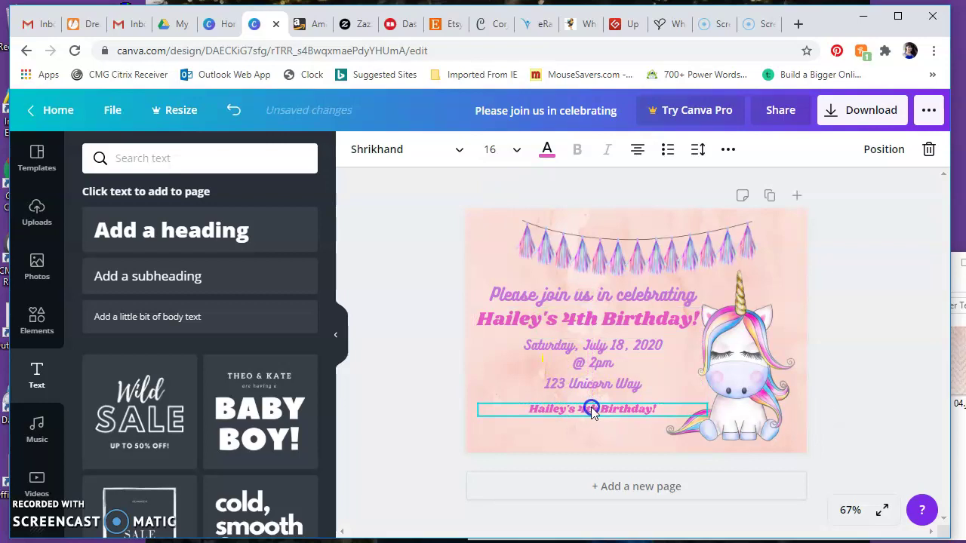
Step: Replace the copied heading's text with "RSVP to Mom at" followed by the contact phone number
{"action": "double_click", "coordinate": [591, 408]}
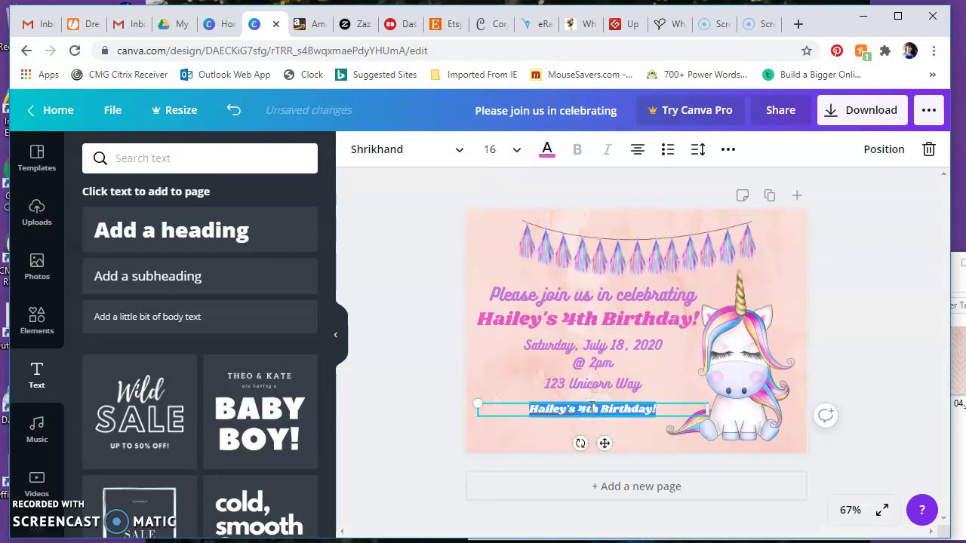
{"action": "type", "text": "RsVP"}
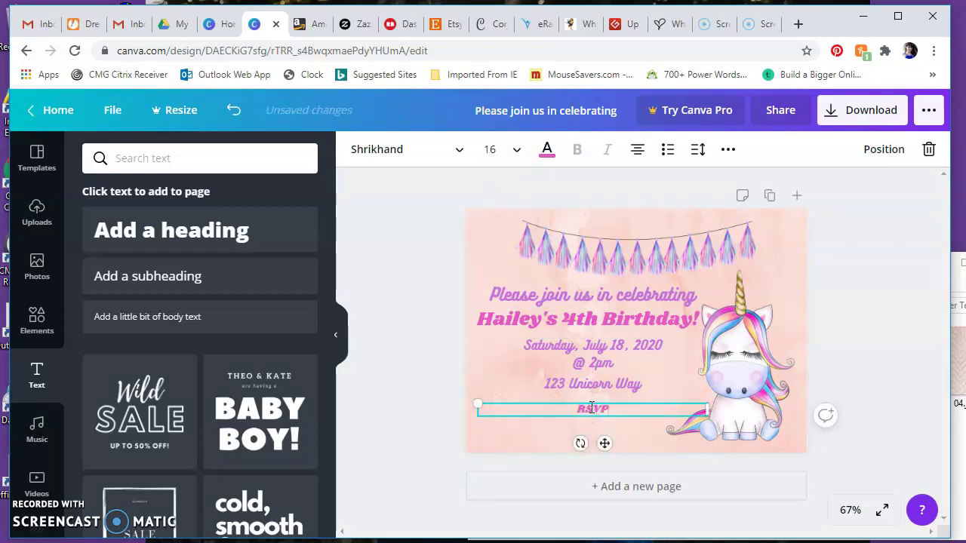
{"action": "type", "text": " to Mom"}
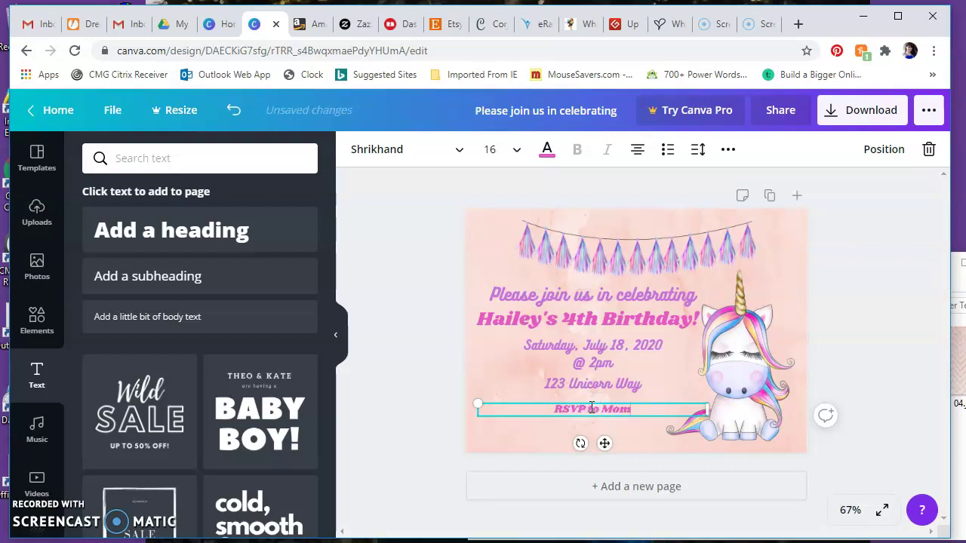
{"action": "type", "text": " at"}
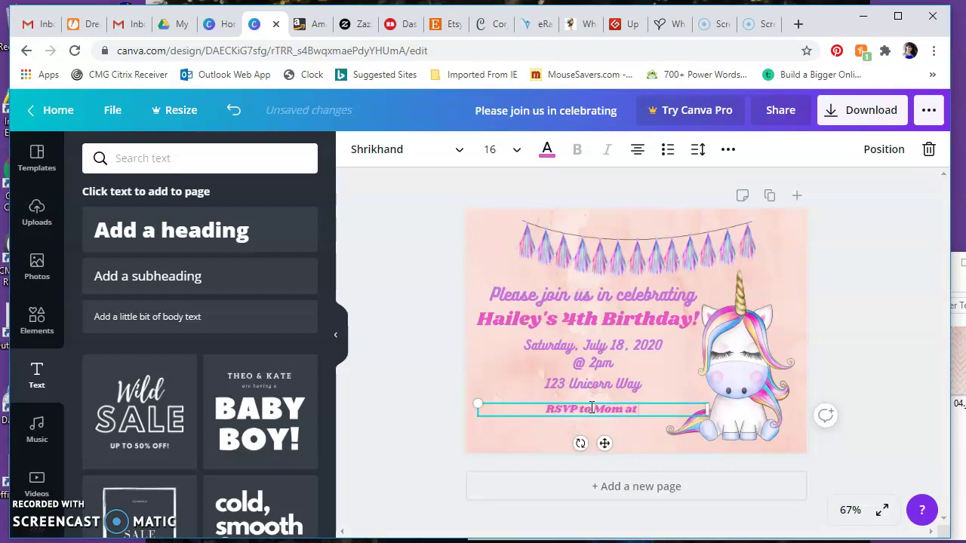
{"action": "type", "text": " 123-456-7890"}
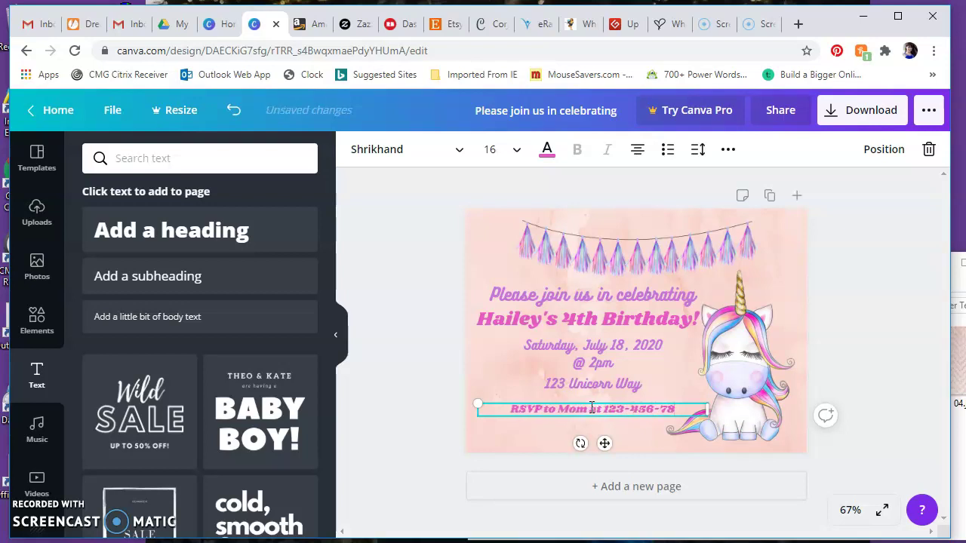
{"action": "left_click", "coordinate": [873, 339]}
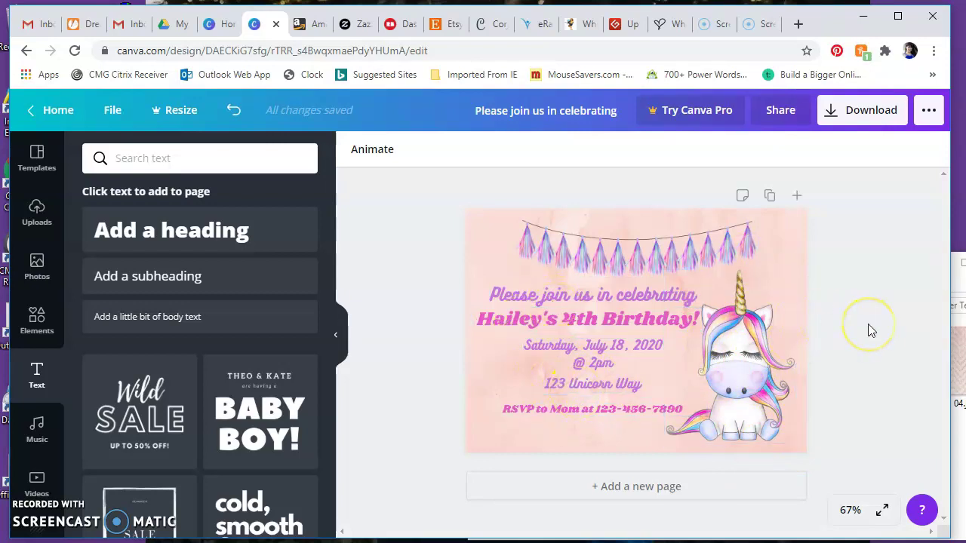
Step: Add a second page to the design and place the uploaded white and rose marble image on it
{"action": "left_click", "coordinate": [683, 480]}
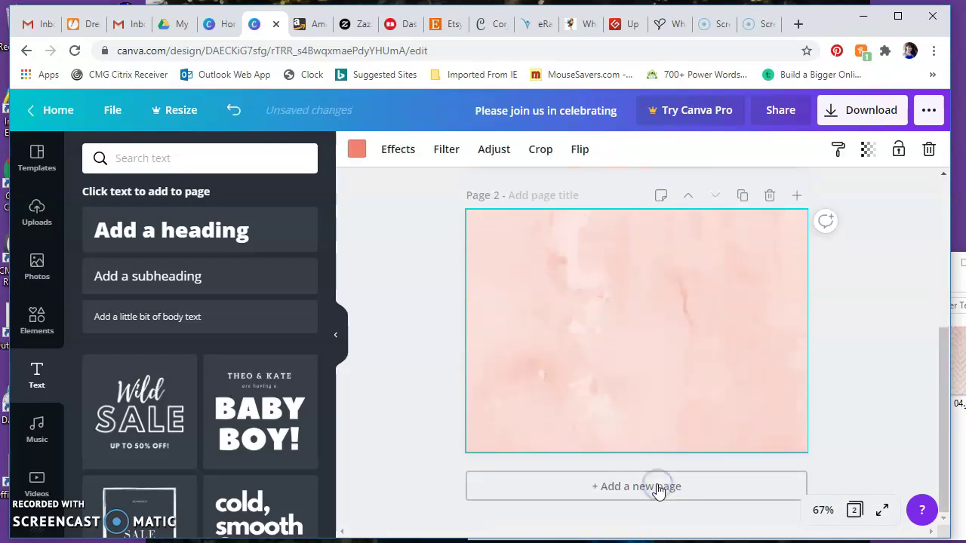
{"action": "left_click", "coordinate": [36, 214]}
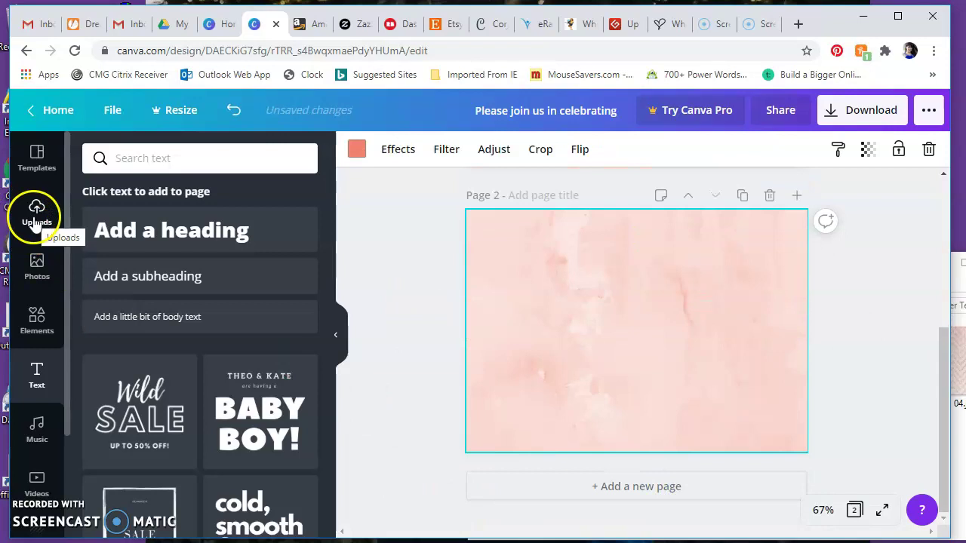
{"action": "left_click", "coordinate": [119, 269]}
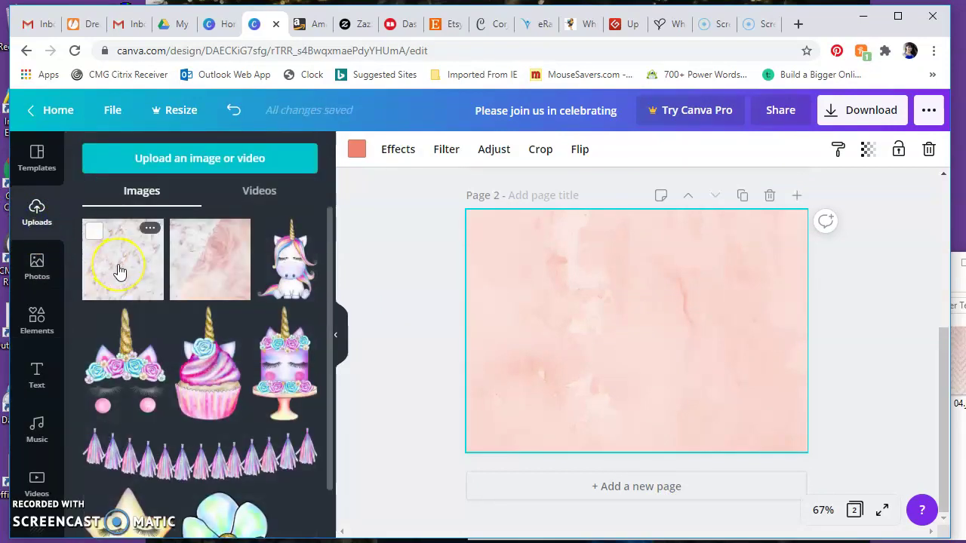
{"action": "left_click_drag", "start_coordinate": [119, 270], "coordinate": [547, 259]}
Step: Adjust the marble image so that it covers the whole second page as its background
{"action": "left_click", "coordinate": [596, 291]}
{"action": "left_click_drag", "start_coordinate": [648, 302], "coordinate": [803, 312]}
{"action": "left_click_drag", "start_coordinate": [666, 314], "coordinate": [664, 360]}
{"action": "left_click_drag", "start_coordinate": [635, 273], "coordinate": [629, 209]}
{"action": "left_click", "coordinate": [834, 286]}
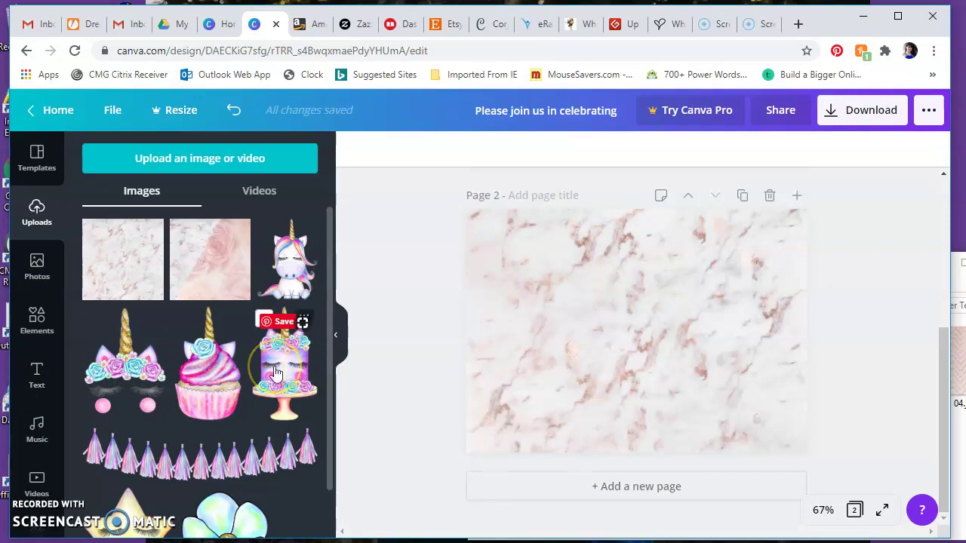
{"action": "scroll", "coordinate": [697, 259], "scroll_direction": "up", "scroll_amount": 4}
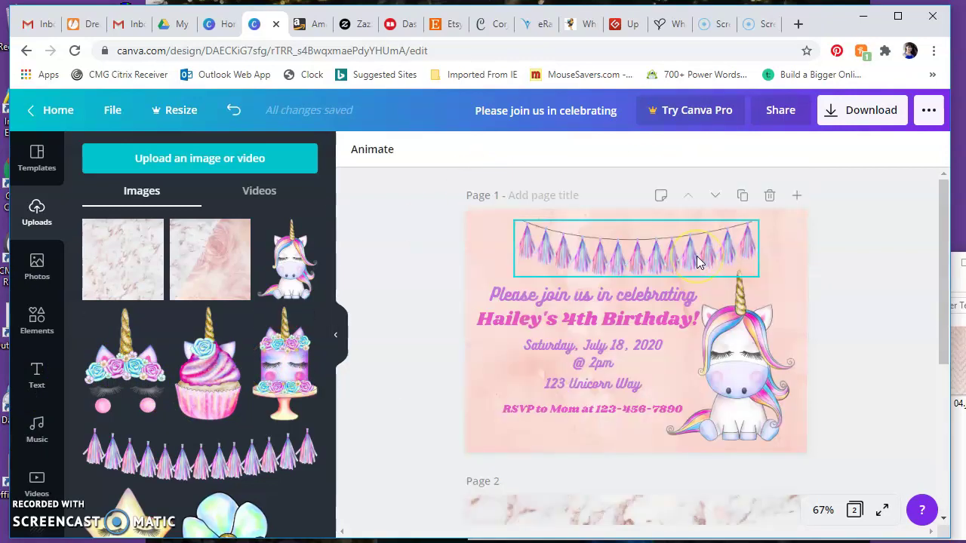